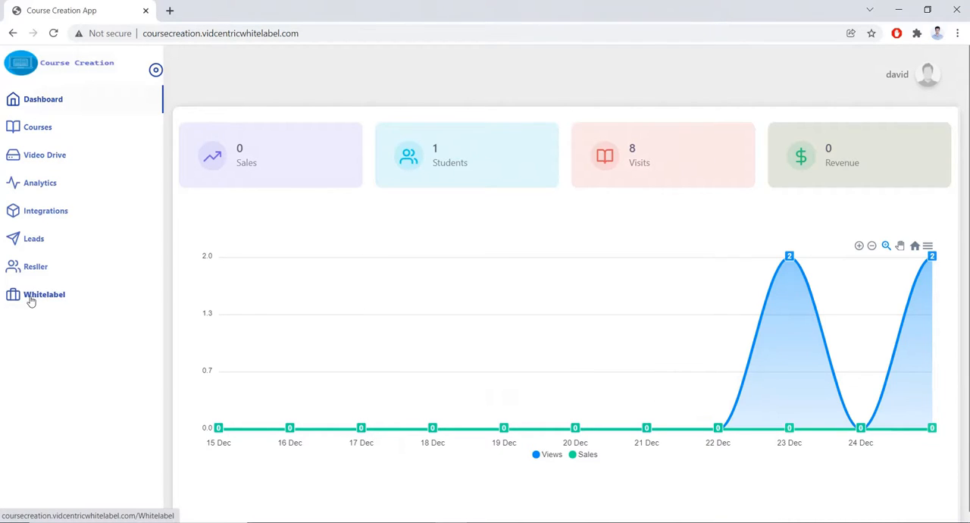
Create a folder named "tutorial ui/ux" in the Video Drive.
{"action": "left_click", "coordinate": [66, 160]}
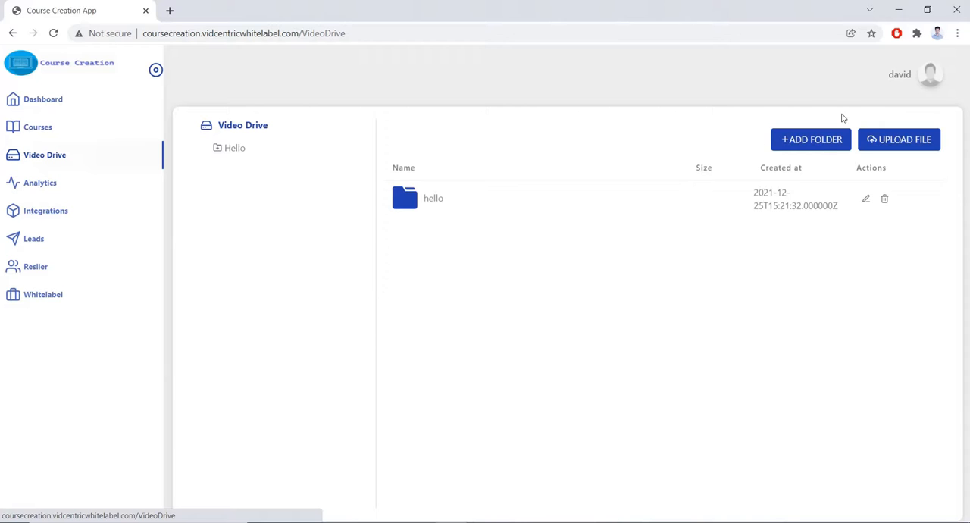
{"action": "left_click", "coordinate": [819, 147]}
{"action": "left_click", "coordinate": [442, 287]}
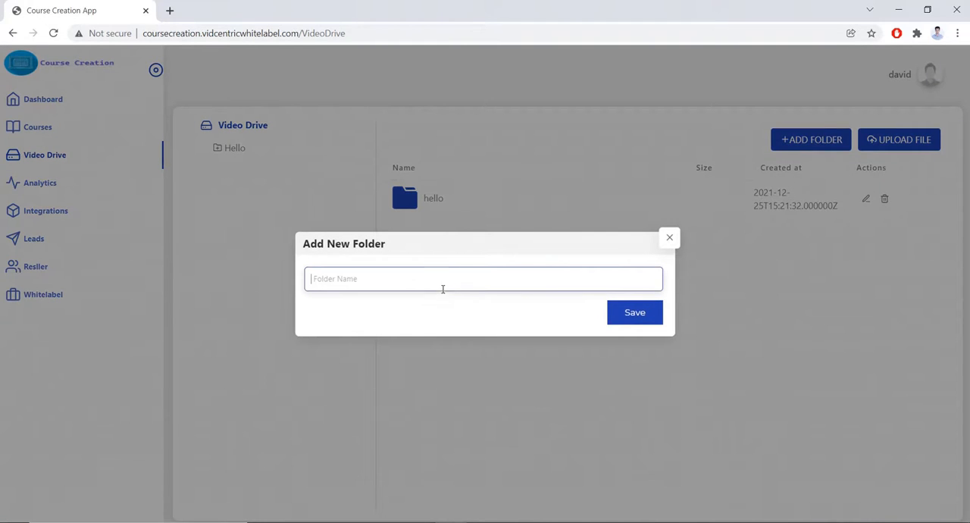
{"action": "type", "text": "tutorial ui/ux"}
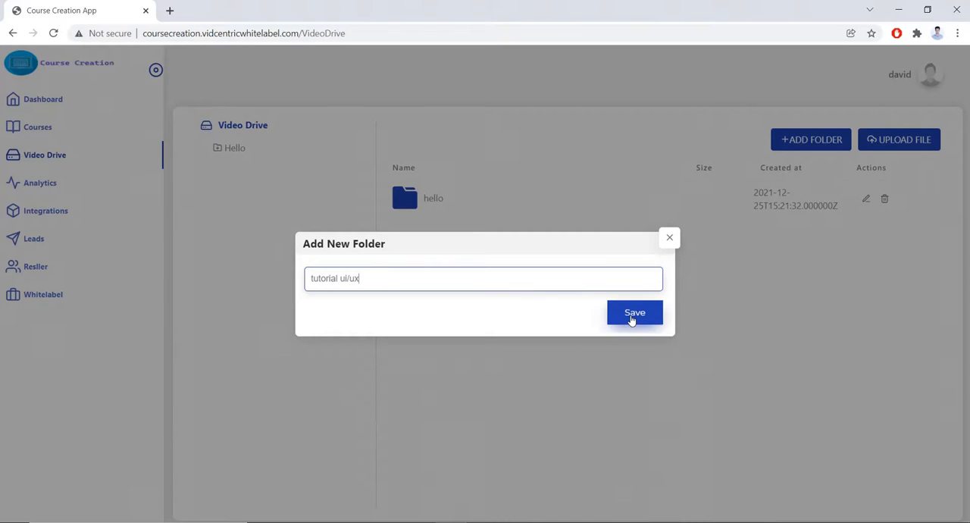
{"action": "left_click", "coordinate": [631, 320]}
Upload the videos vedio_page_new.mp4 and white_label_new.mp4 into the tutorial ui/ux folder.
{"action": "left_click", "coordinate": [435, 232]}
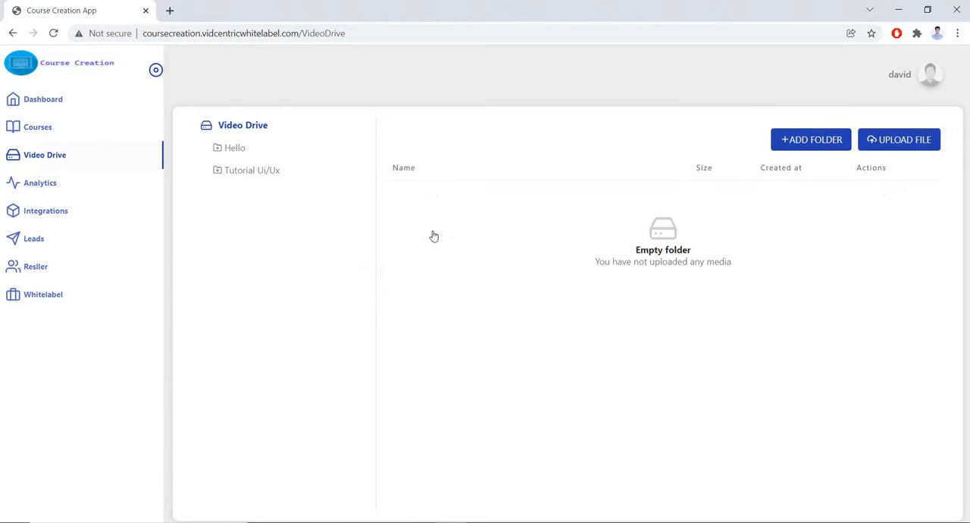
{"action": "left_click", "coordinate": [902, 147]}
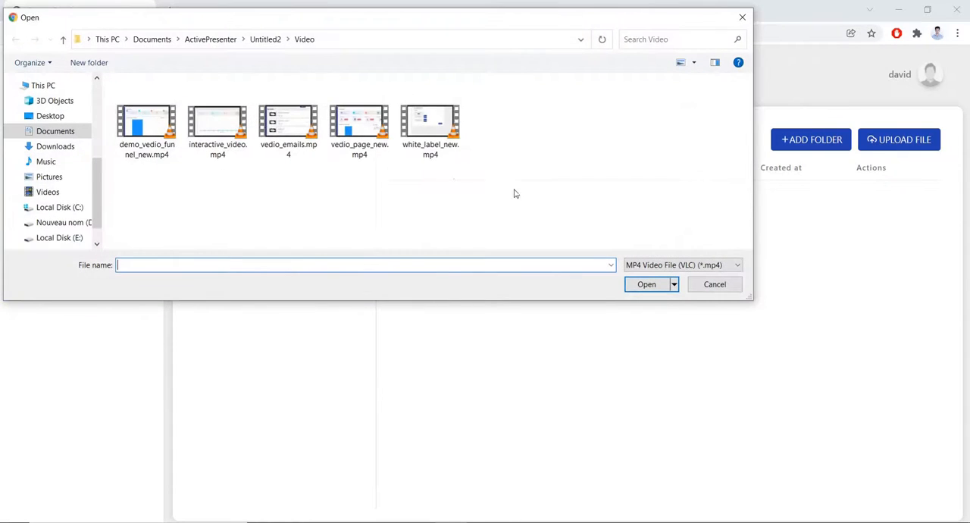
{"action": "left_click", "coordinate": [430, 154]}
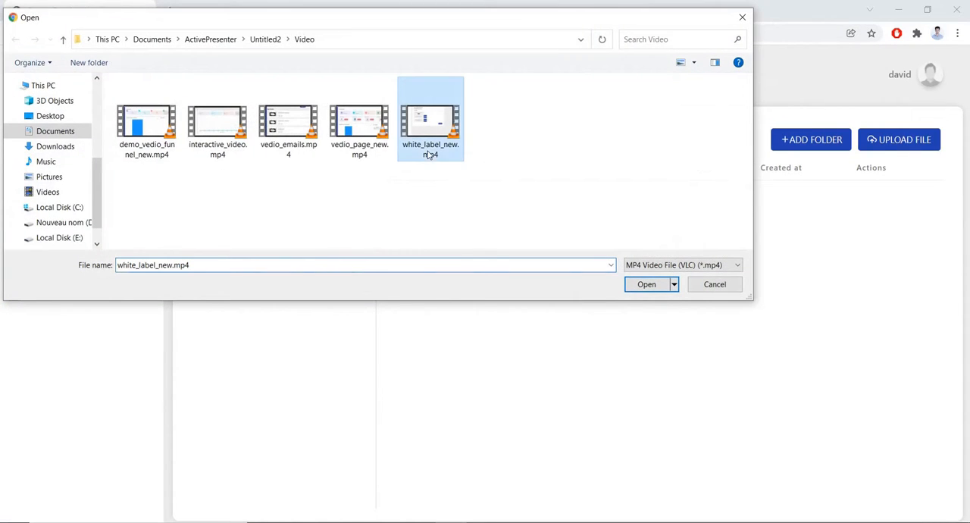
{"action": "left_click", "coordinate": [359, 151]}
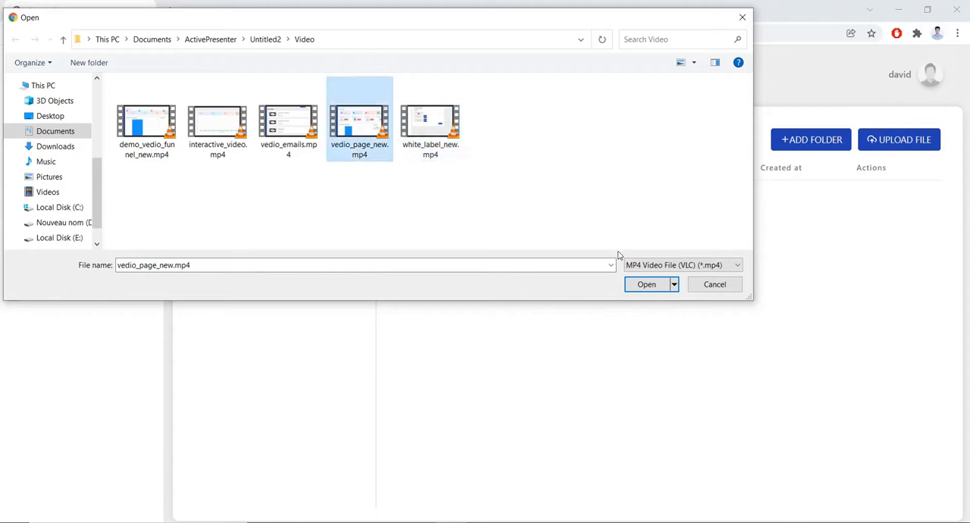
{"action": "left_click", "coordinate": [648, 285]}
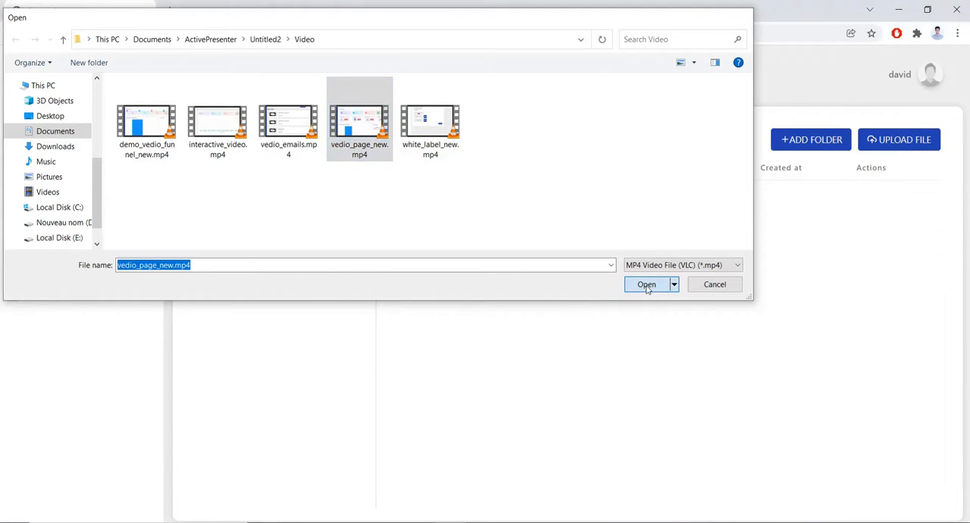
{"action": "left_click", "coordinate": [876, 144]}
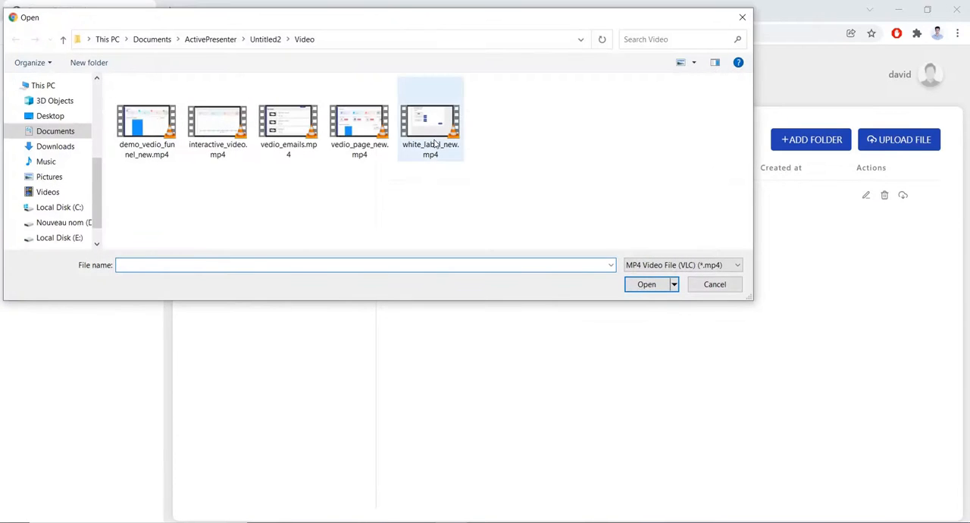
{"action": "left_click", "coordinate": [436, 144]}
{"action": "left_click", "coordinate": [653, 284]}
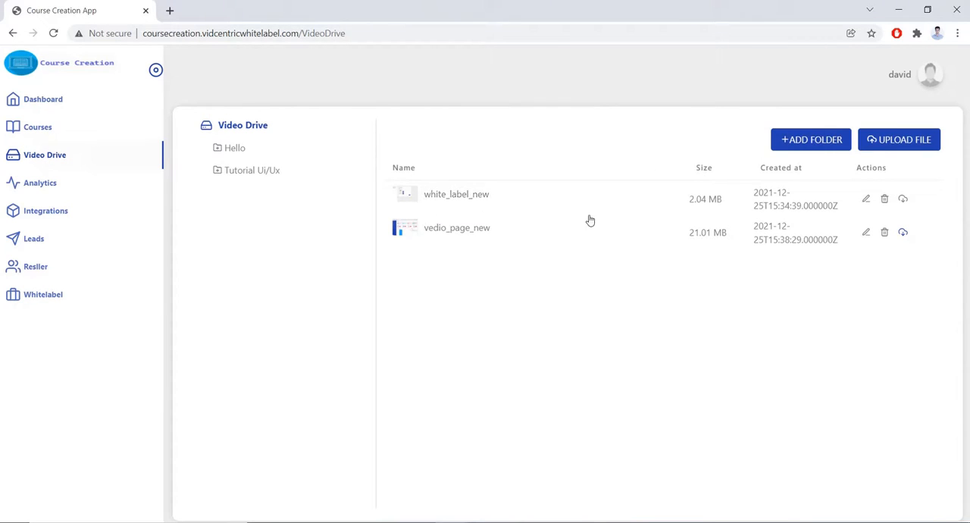
Rename the uploaded white_label_new video as "video one" and save the new name.
{"action": "left_click", "coordinate": [866, 198]}
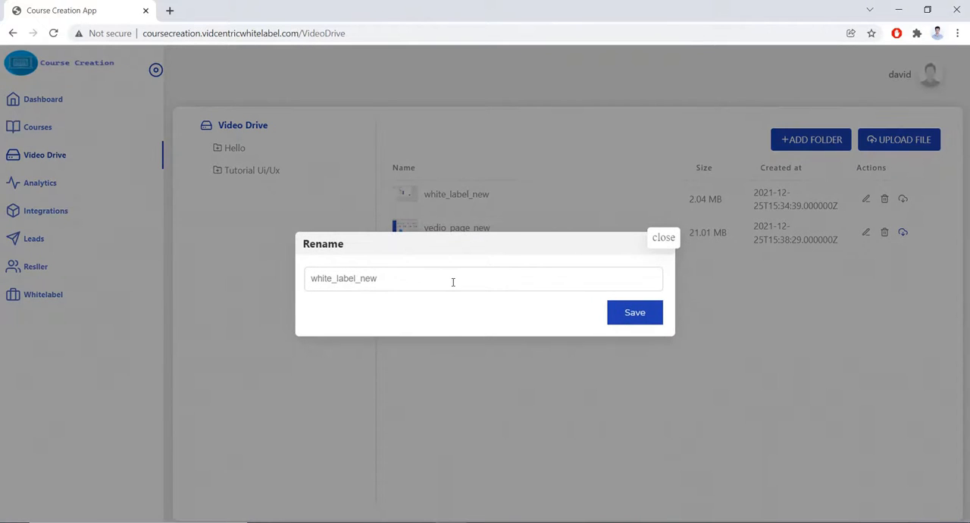
{"action": "key", "text": "ctrl+a"}
{"action": "key", "text": "BackSpace"}
{"action": "type", "text": "vedi"}
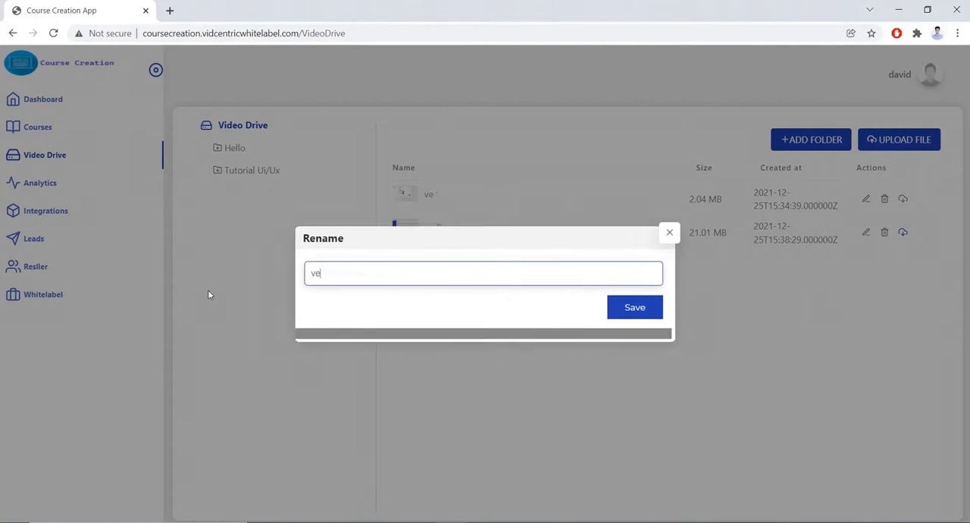
{"action": "key", "text": "BackSpace"}
{"action": "key", "text": "BackSpace"}
{"action": "key", "text": "BackSpace"}
{"action": "key", "text": "BackSpace"}
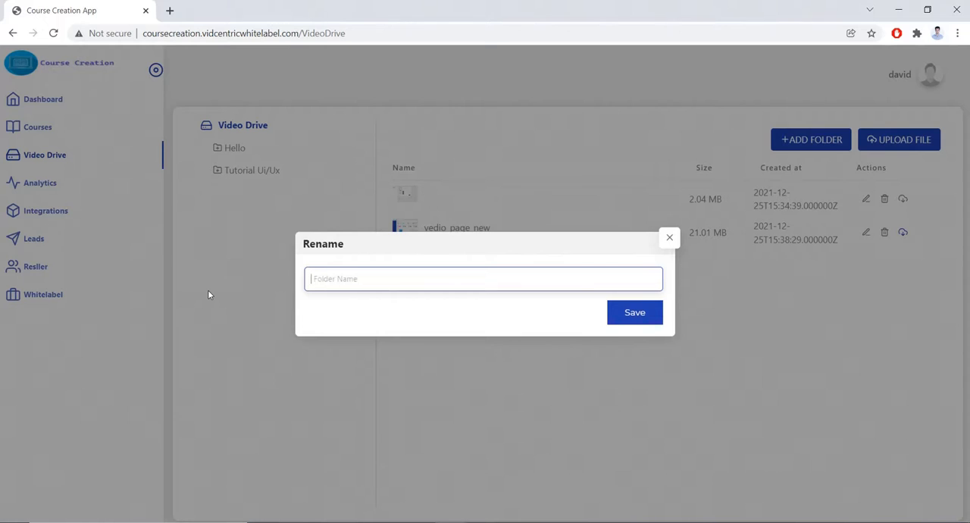
{"action": "type", "text": "video one"}
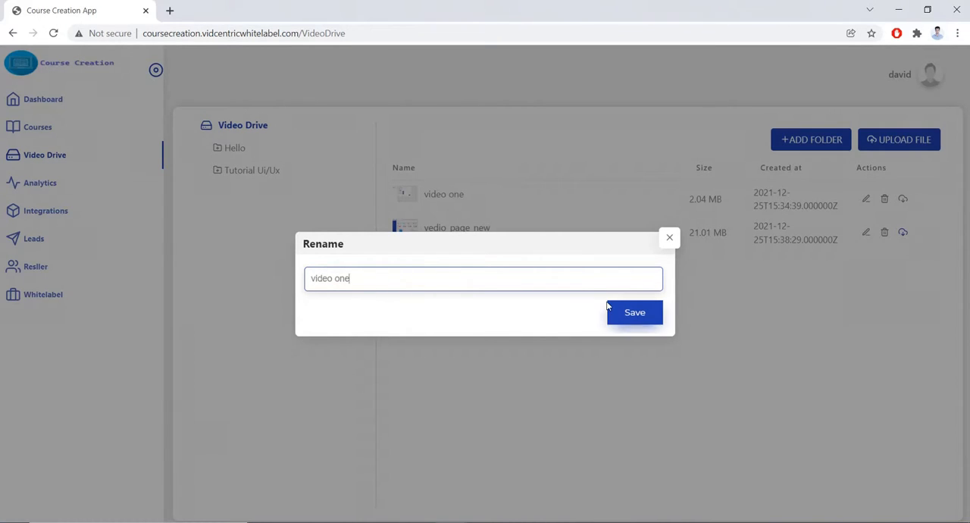
{"action": "left_click", "coordinate": [635, 312]}
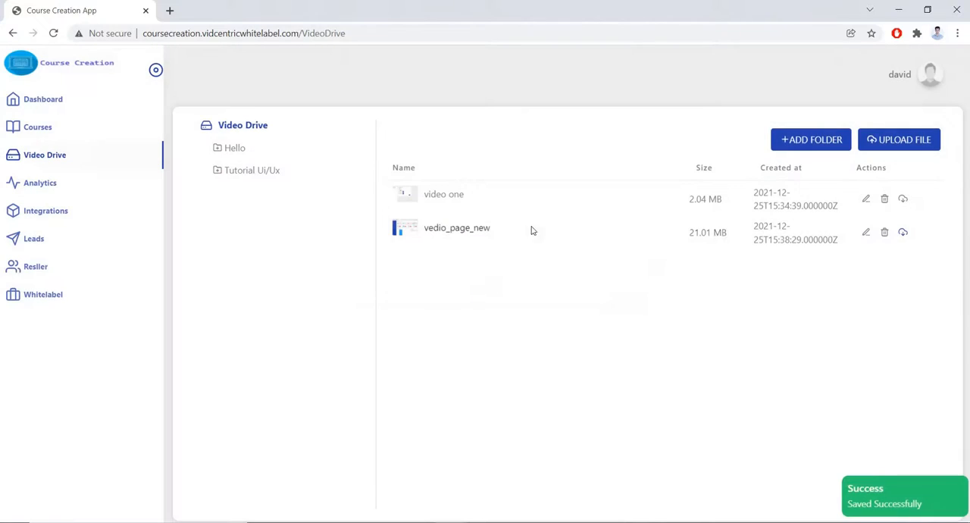
Rename the uploaded vedio_page_new video as "video two" and save the new name.
{"action": "left_click", "coordinate": [865, 232]}
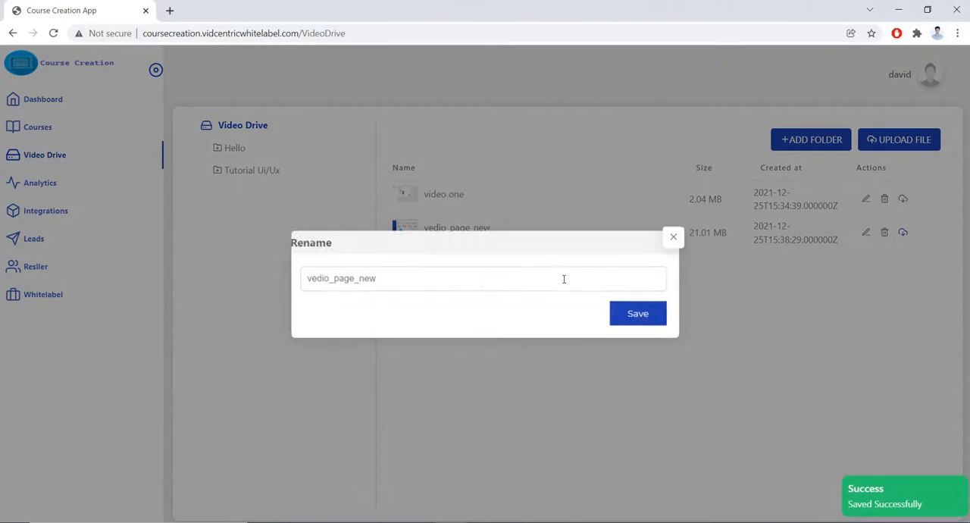
{"action": "triple_click", "coordinate": [414, 269]}
{"action": "key", "text": "BackSpace"}
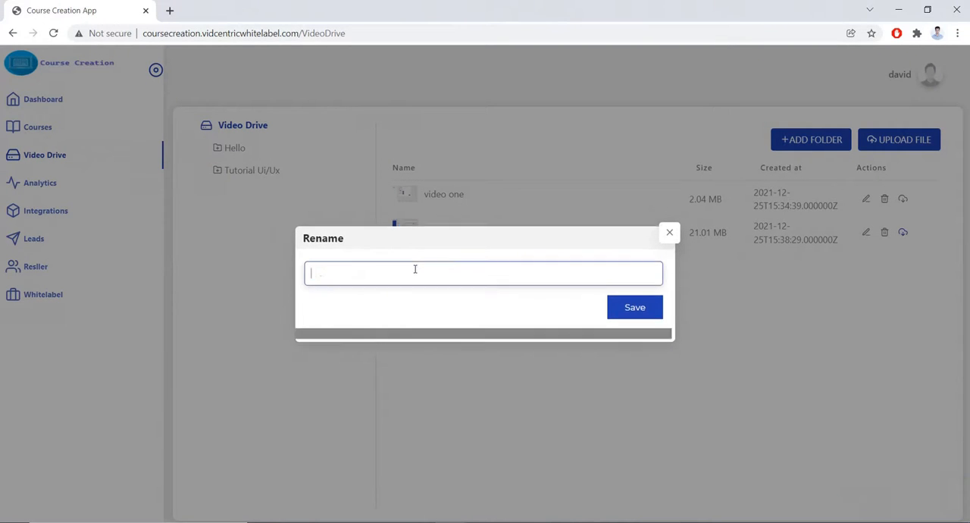
{"action": "type", "text": "video"}
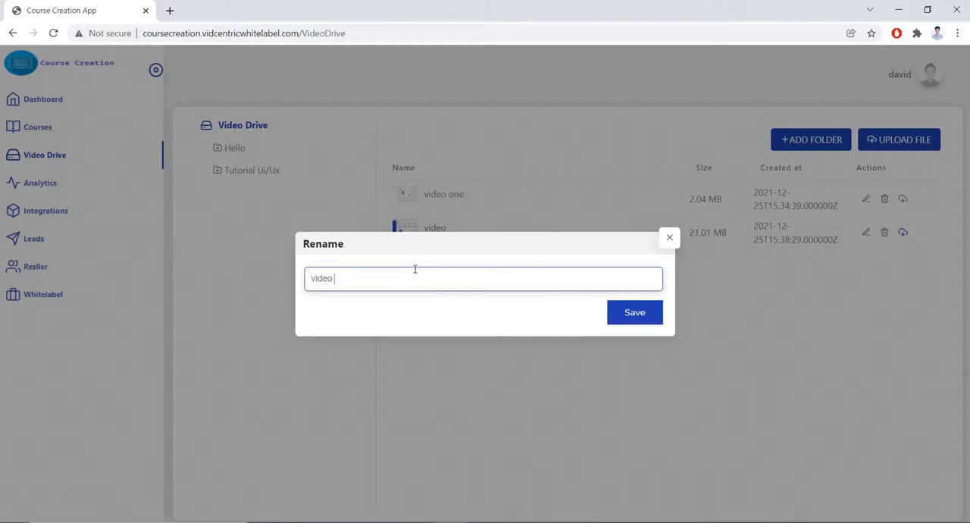
{"action": "type", "text": " two"}
{"action": "left_click", "coordinate": [615, 321]}
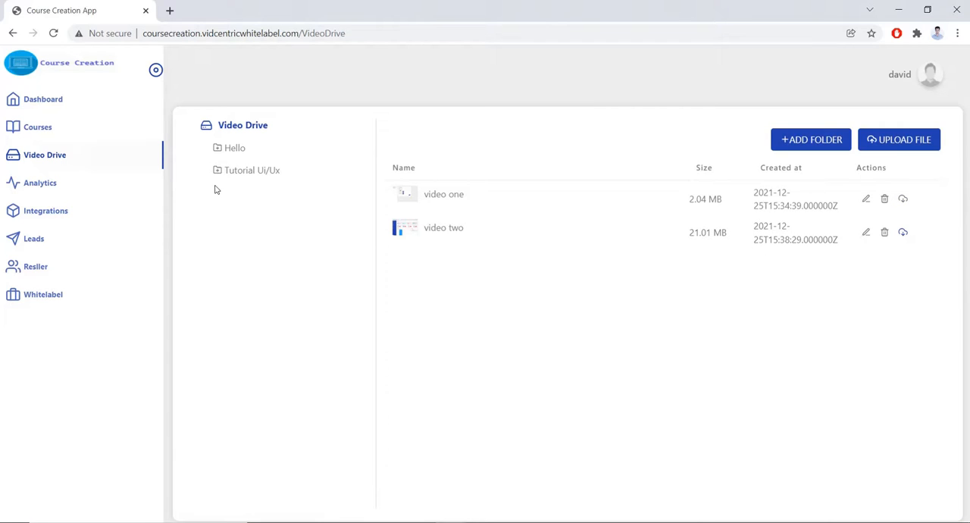
Start a new course and name it "tutorial ui/ux".
{"action": "left_click", "coordinate": [42, 133]}
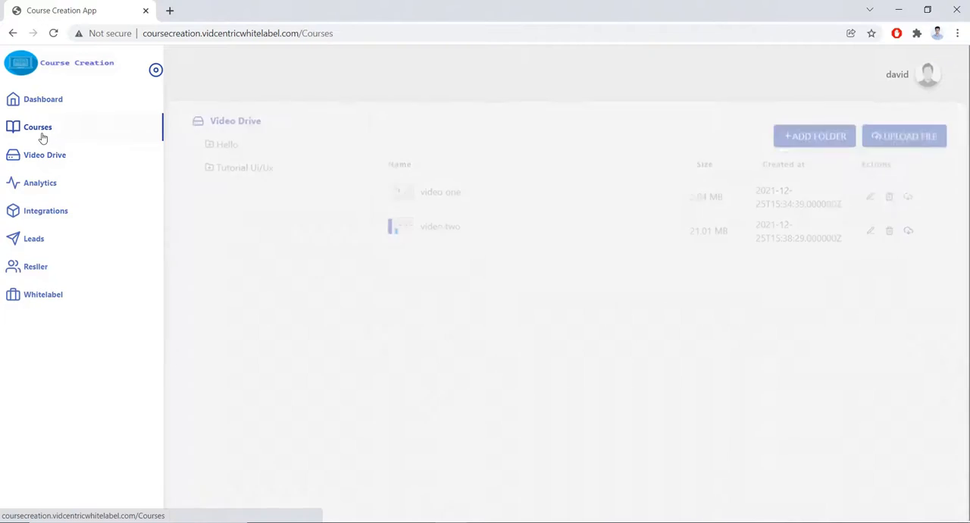
{"action": "left_click", "coordinate": [662, 134]}
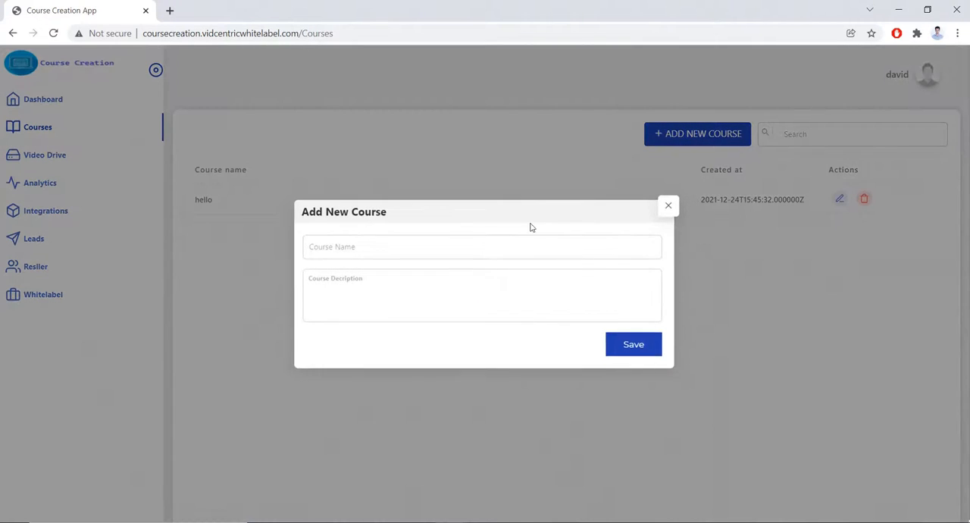
{"action": "left_click", "coordinate": [376, 246]}
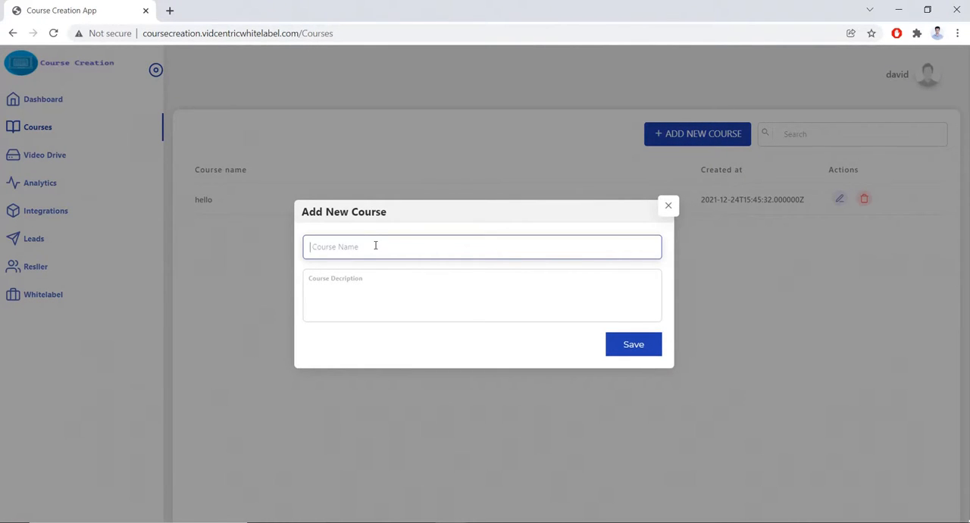
{"action": "type", "text": "t"}
{"action": "type", "text": "utorial ui/ux"}
Enter "random description" as the course description and save the new course.
{"action": "left_click", "coordinate": [353, 288]}
{"action": "type", "text": "re"}
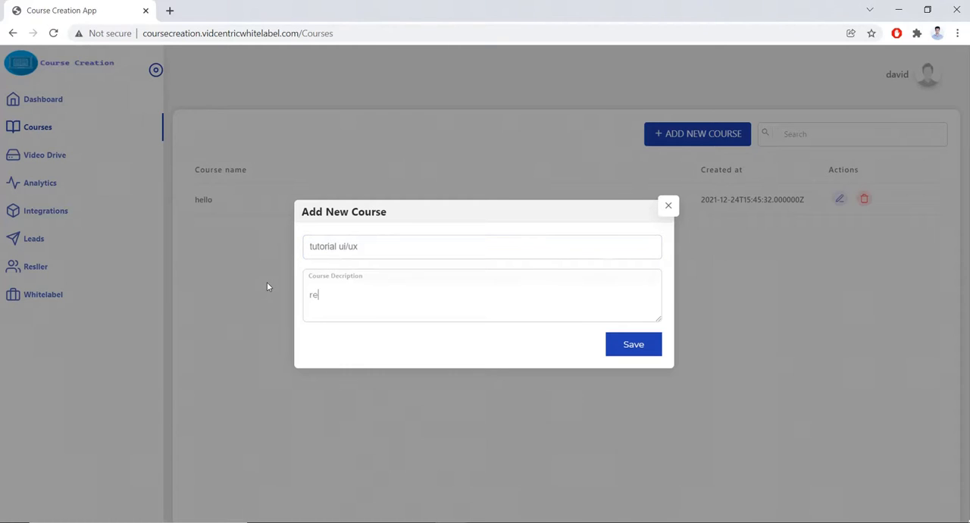
{"action": "type", "text": "nado"}
{"action": "key", "text": "BackSpace"}
{"action": "key", "text": "BackSpace"}
{"action": "key", "text": "BackSpace"}
{"action": "key", "text": "BackSpace"}
{"action": "key", "text": "BackSpace"}
{"action": "type", "text": "ndom des"}
{"action": "key", "text": "BackSpace"}
{"action": "type", "text": "scription"}
{"action": "left_click", "coordinate": [629, 344]}
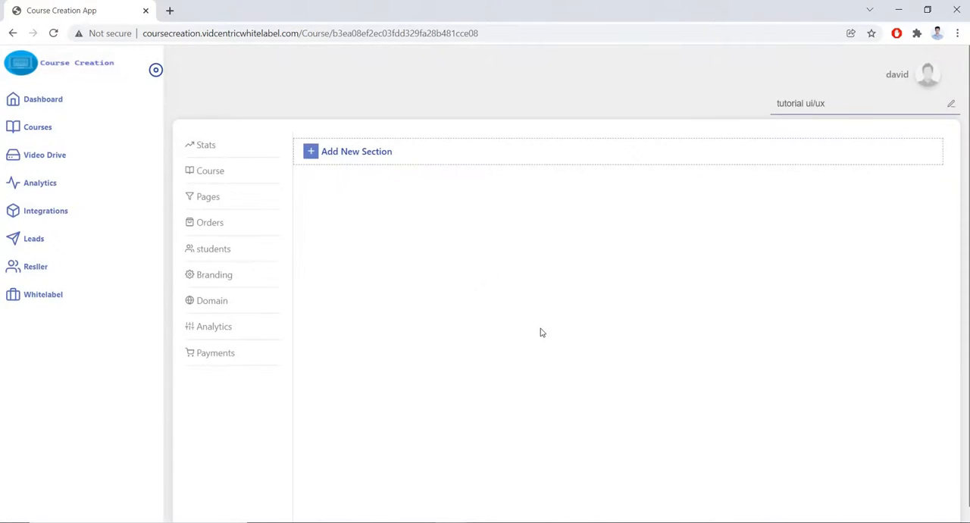
Add a section titled "first section" to the tutorial ui/ux course.
{"action": "left_click", "coordinate": [314, 152]}
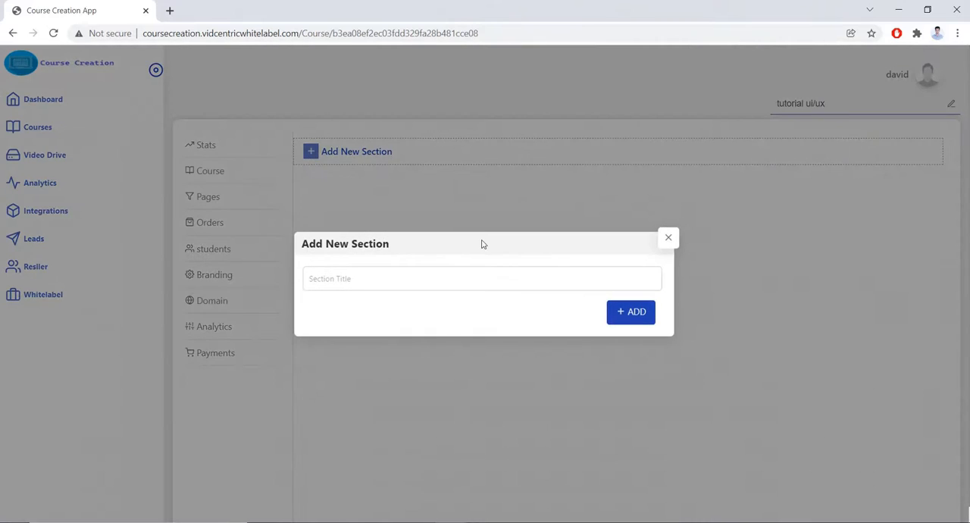
{"action": "left_click", "coordinate": [378, 274]}
{"action": "type", "text": "first dection"}
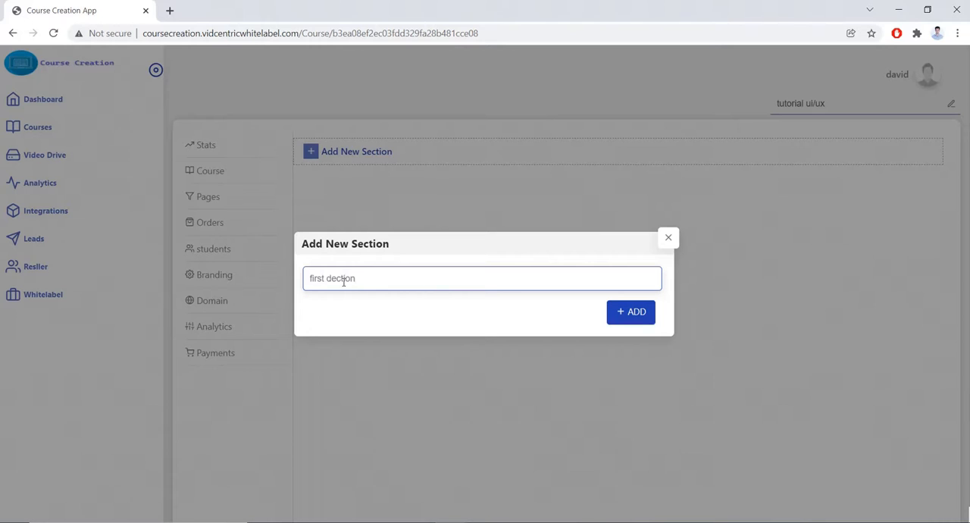
{"action": "key", "text": "BackSpace"}
{"action": "type", "text": "s"}
{"action": "left_click", "coordinate": [634, 320]}
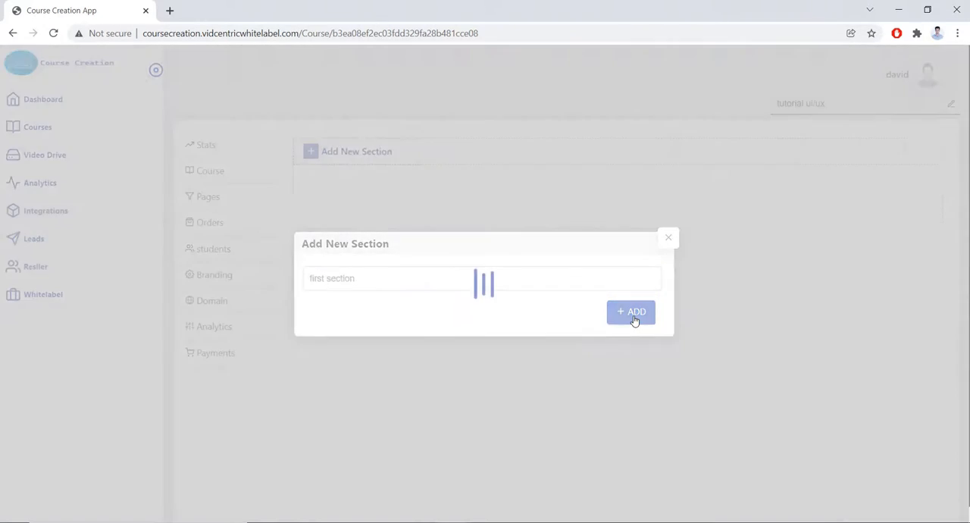
{"action": "left_click", "coordinate": [311, 210]}
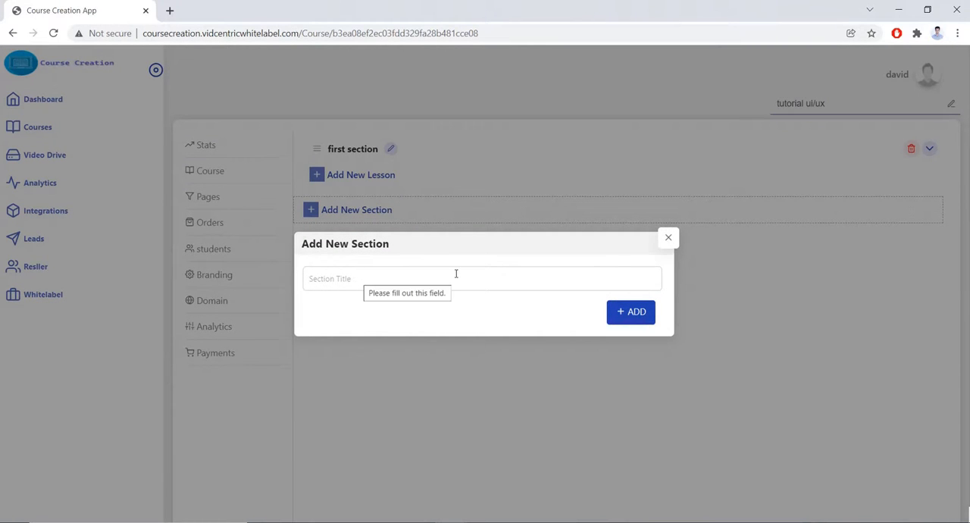
{"action": "left_click", "coordinate": [669, 237]}
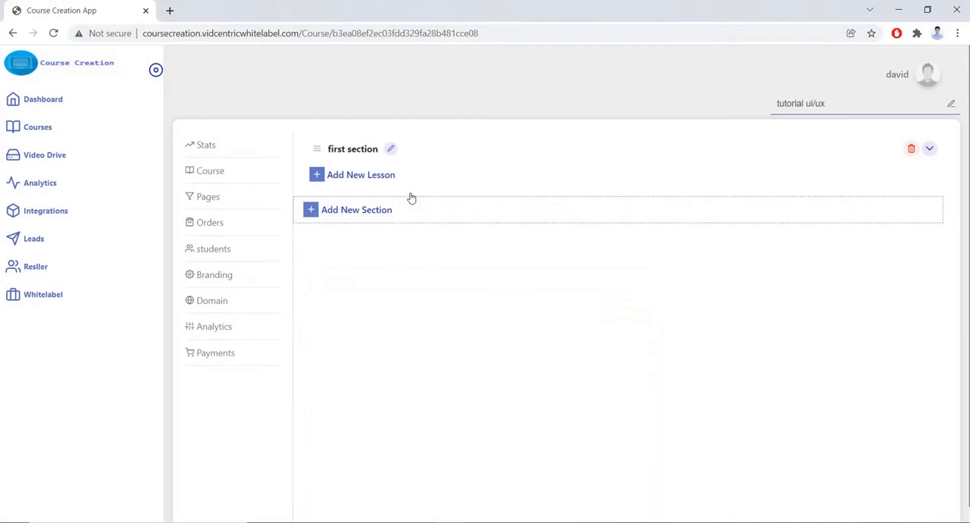
Add a lesson titled "lesson one" to the first section, using Video One from the Tutorial Ui/Ux folder of the Video Drive.
{"action": "left_click", "coordinate": [318, 179]}
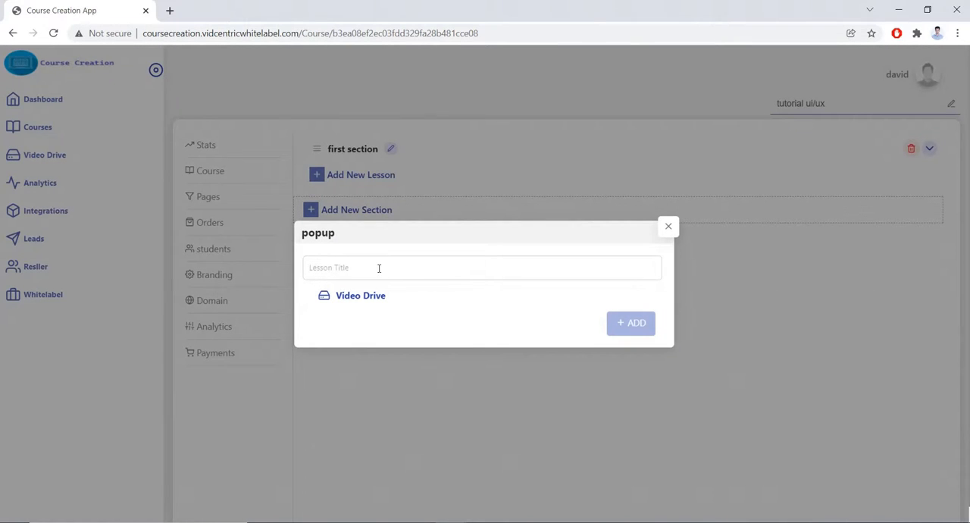
{"action": "left_click", "coordinate": [373, 267]}
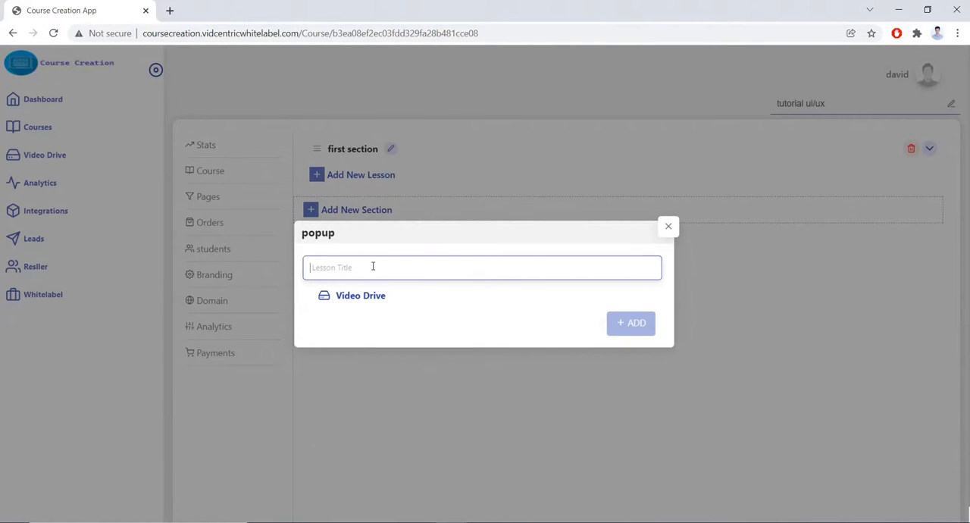
{"action": "type", "text": "l"}
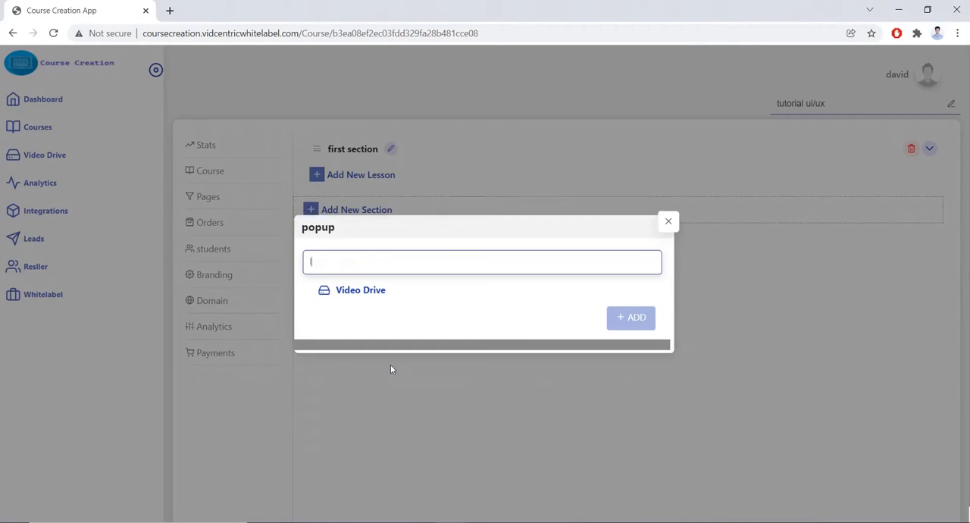
{"action": "type", "text": "e"}
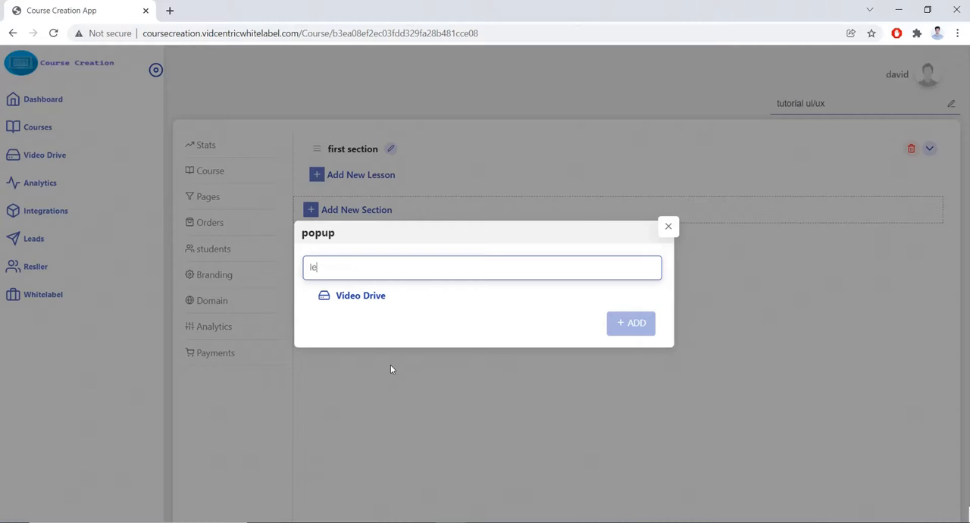
{"action": "type", "text": "sson one"}
{"action": "left_click", "coordinate": [370, 297]}
{"action": "left_click", "coordinate": [366, 320]}
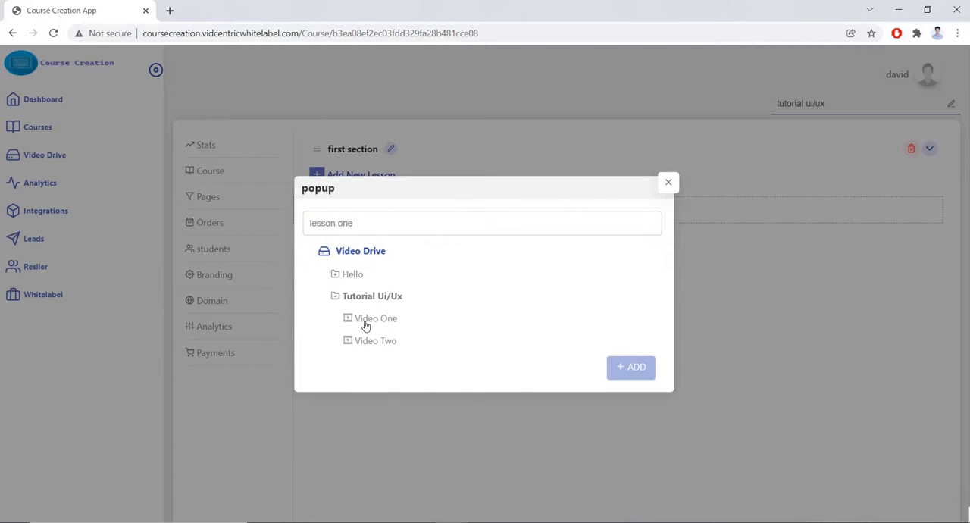
{"action": "left_click", "coordinate": [369, 321]}
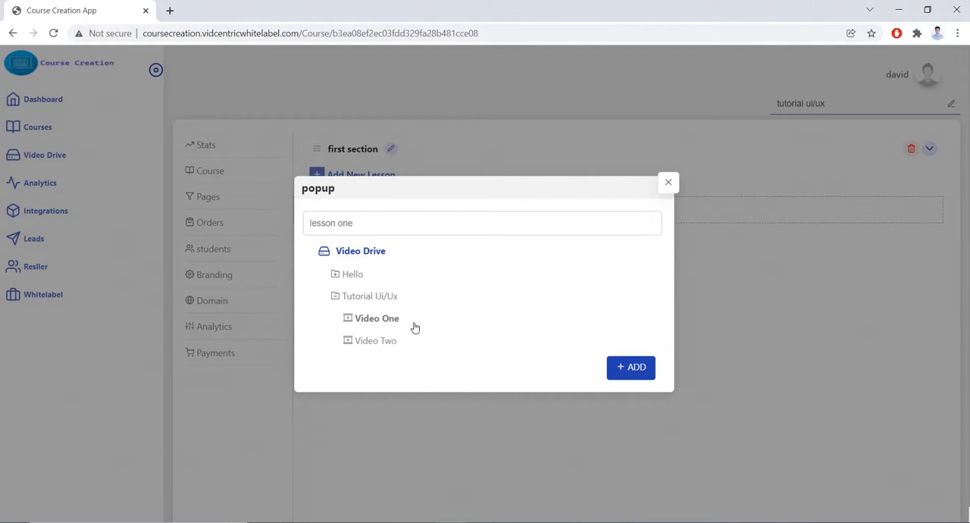
{"action": "left_click", "coordinate": [637, 369]}
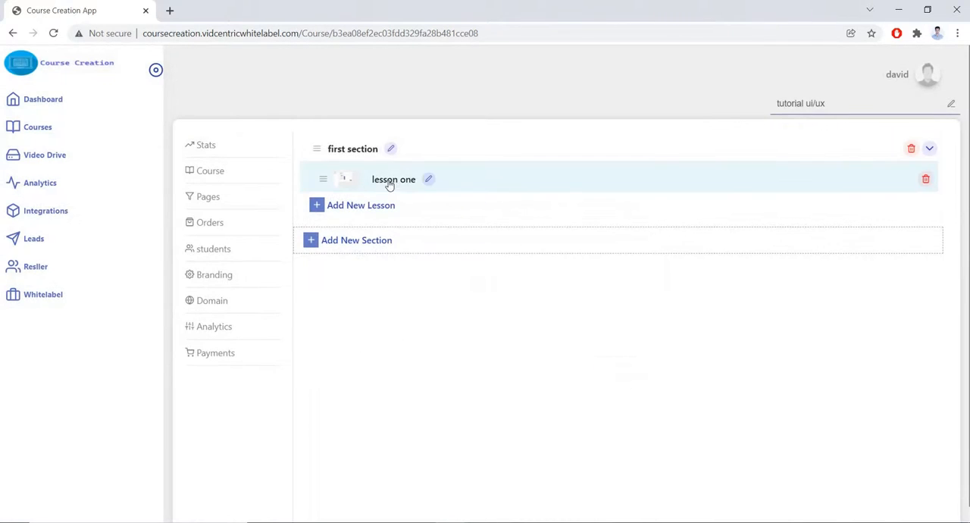
Add a lesson titled "lesson two" to the first section, using Video Two from the Tutorial Ui/Ux folder of the Video Drive.
{"action": "left_click", "coordinate": [371, 205]}
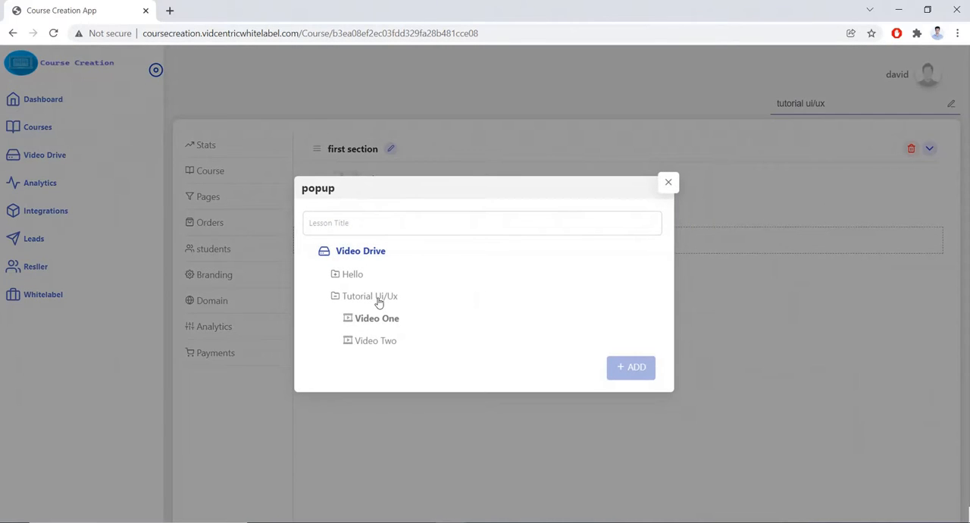
{"action": "left_click", "coordinate": [387, 224]}
{"action": "type", "text": "l"}
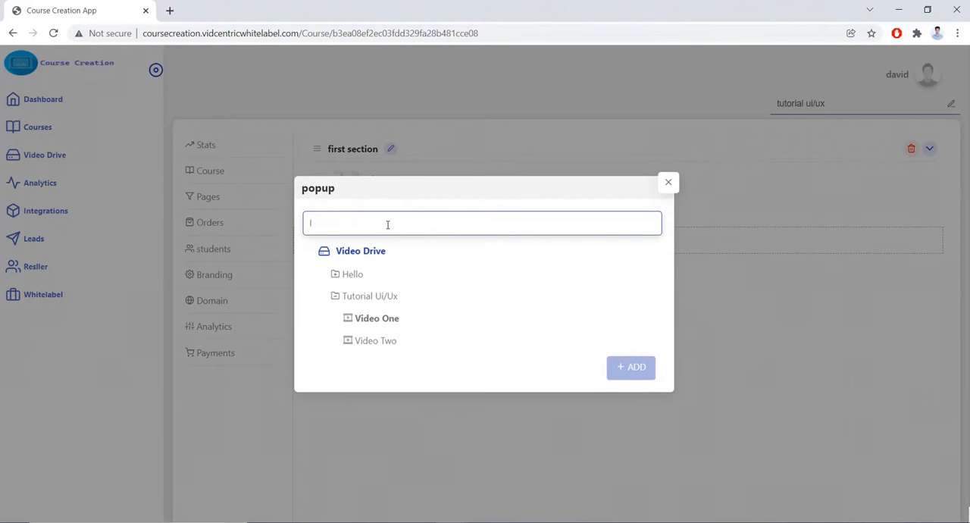
{"action": "type", "text": "esson two"}
{"action": "left_click", "coordinate": [379, 340]}
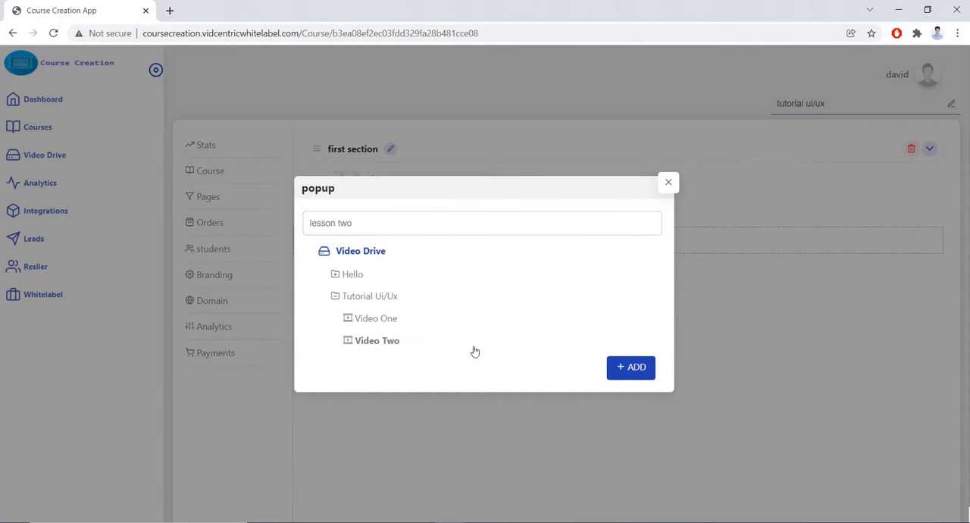
{"action": "left_click", "coordinate": [632, 372]}
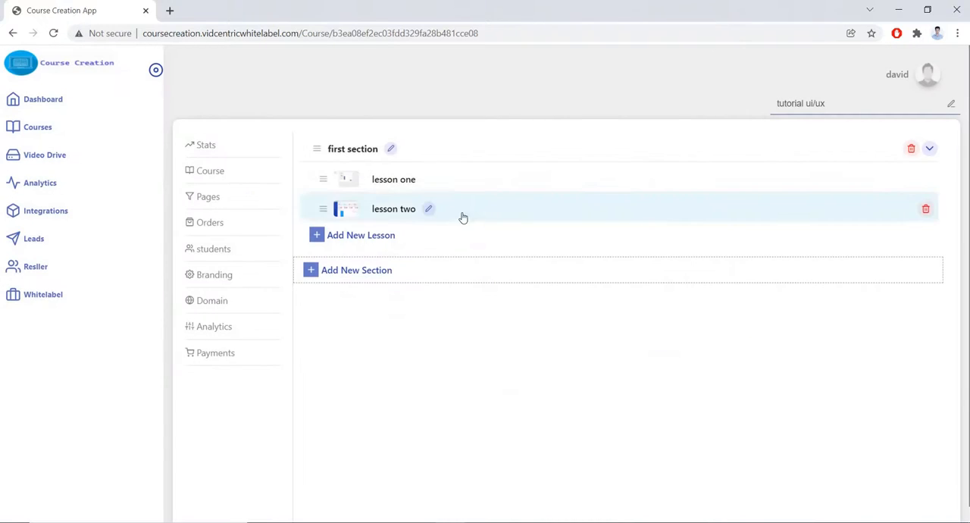
Add a section titled "second section" to the tutorial ui/ux course.
{"action": "left_click", "coordinate": [374, 274]}
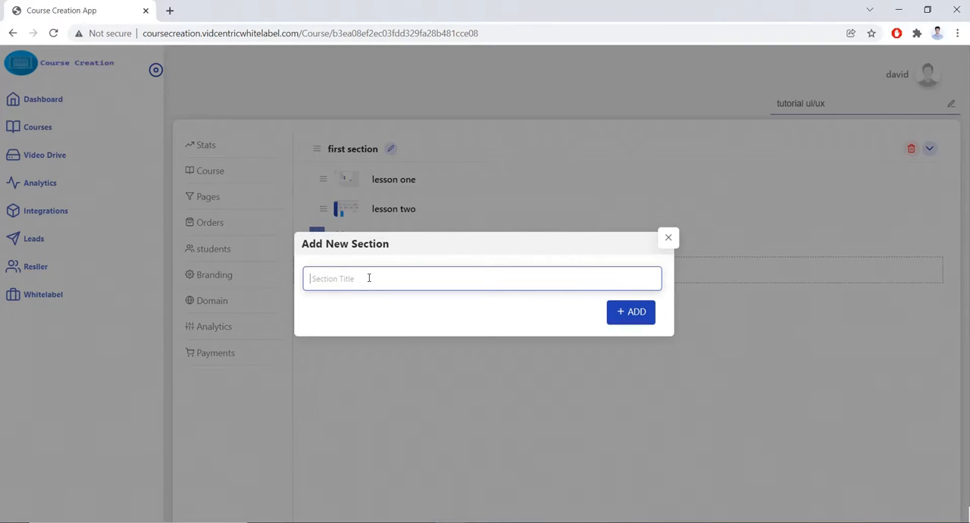
{"action": "type", "text": "second section"}
{"action": "left_click", "coordinate": [651, 313]}
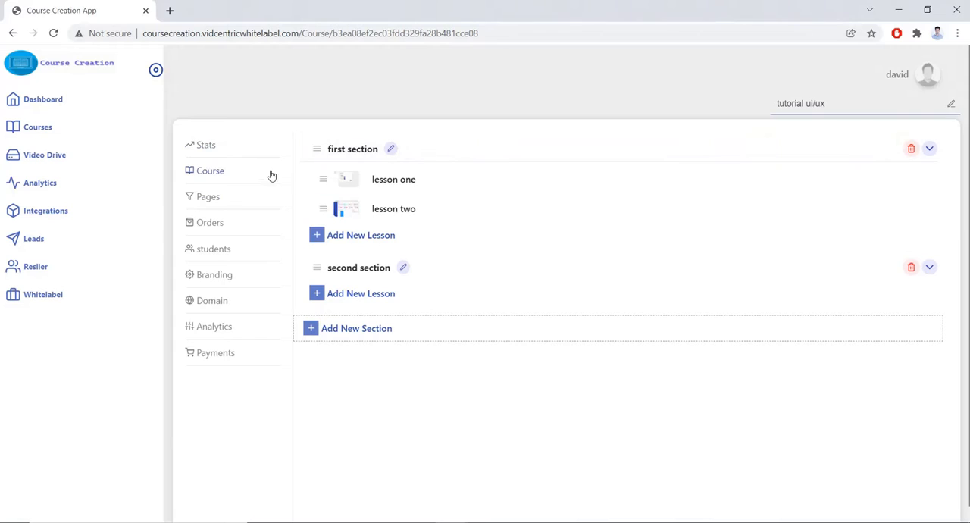
View the course's stats and look through the list of its pages, from the sales page to the terms and conditions page.
{"action": "left_click", "coordinate": [247, 150]}
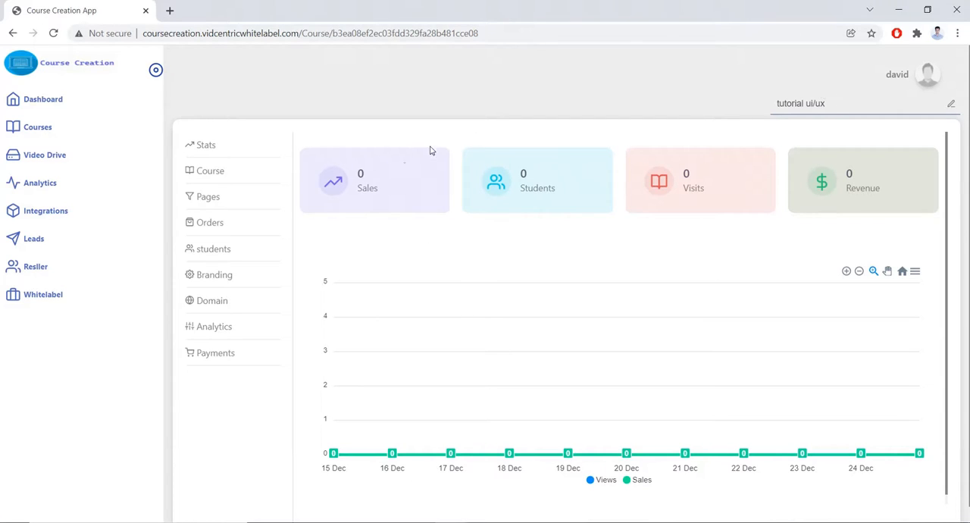
{"action": "left_click", "coordinate": [236, 196]}
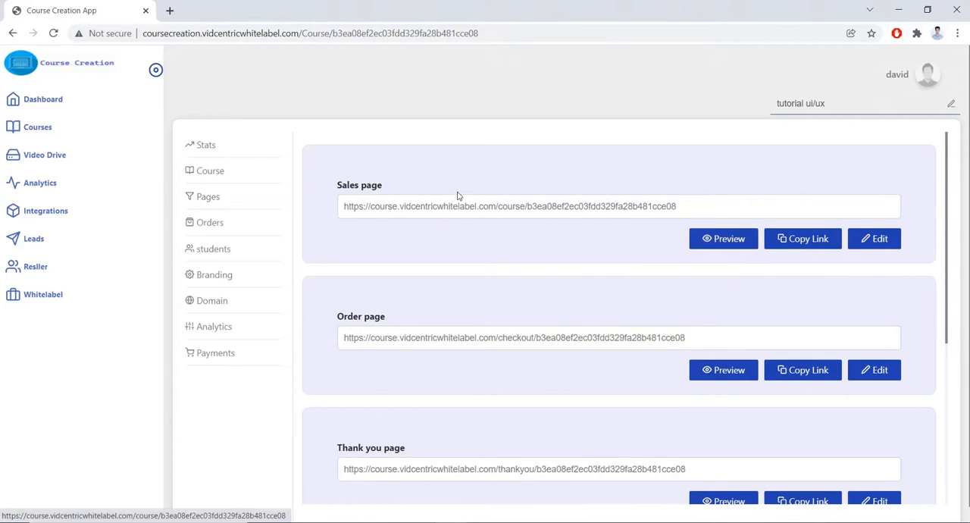
{"action": "scroll", "coordinate": [660, 318], "scroll_direction": "down", "scroll_amount": 1}
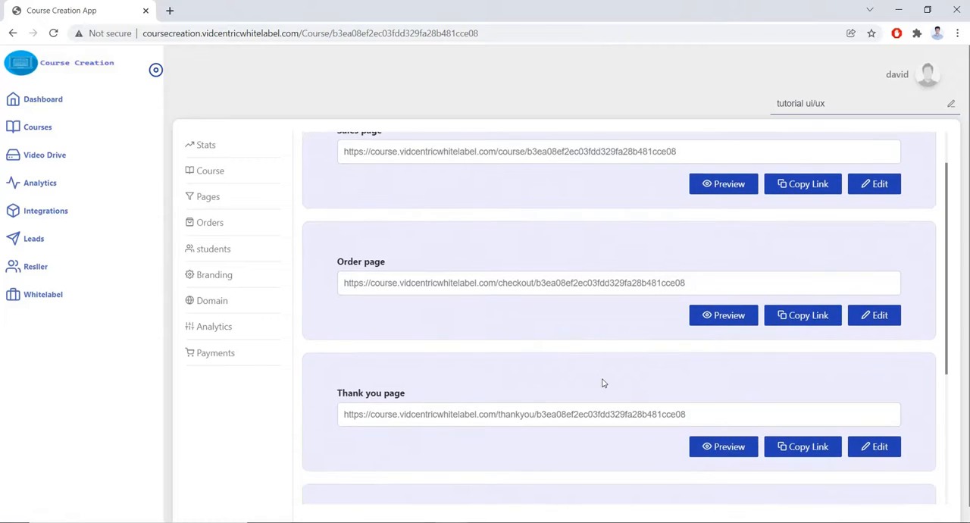
{"action": "scroll", "coordinate": [623, 392], "scroll_direction": "down", "scroll_amount": 4}
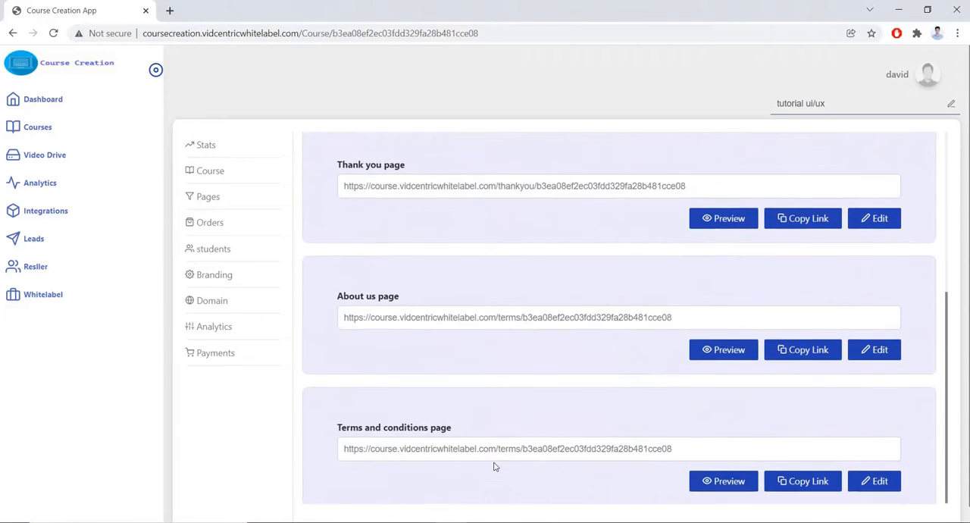
{"action": "scroll", "coordinate": [605, 438], "scroll_direction": "up", "scroll_amount": 5}
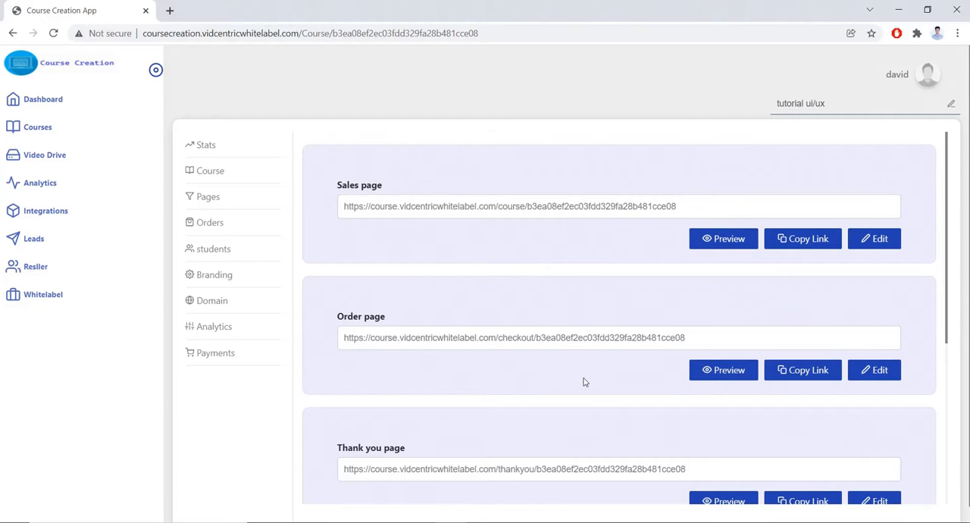
{"action": "scroll", "coordinate": [632, 453], "scroll_direction": "down", "scroll_amount": 2}
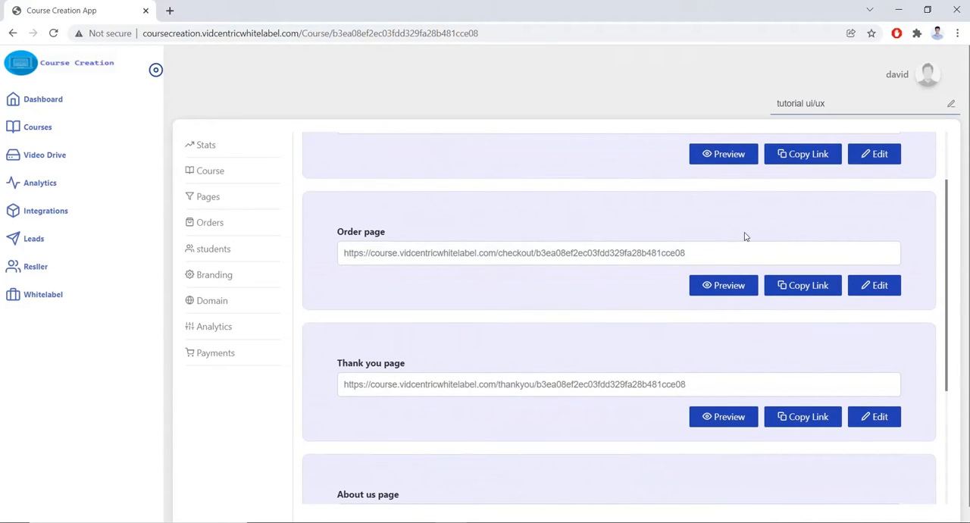
{"action": "scroll", "coordinate": [806, 182], "scroll_direction": "up", "scroll_amount": 1}
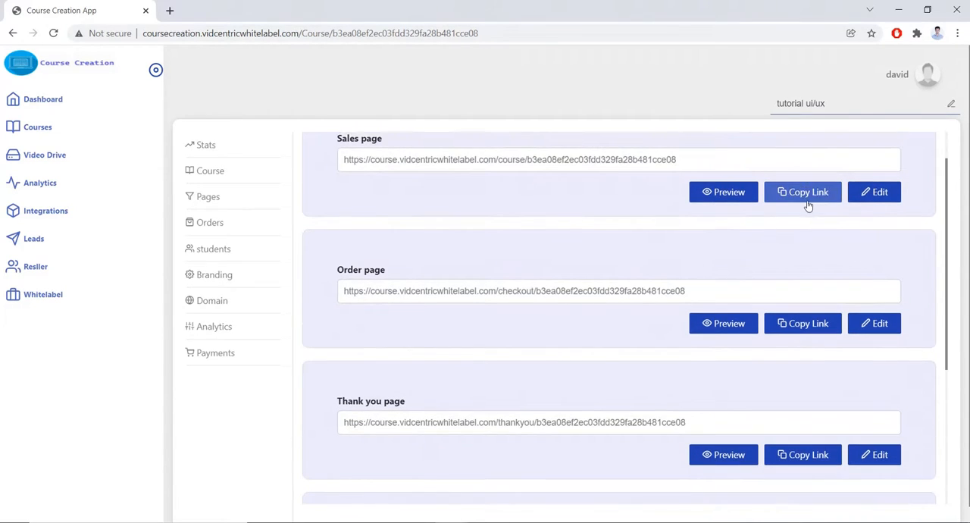
Preview the sales page, examining its price, tags, description, course content and instructor details, and open the My Course view from it.
{"action": "left_click", "coordinate": [719, 194]}
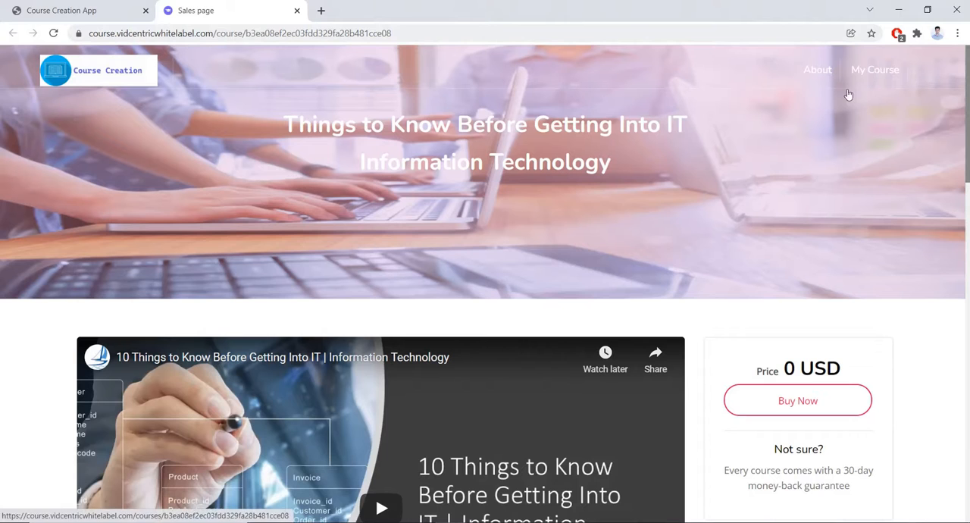
{"action": "scroll", "coordinate": [764, 175], "scroll_direction": "down", "scroll_amount": 1}
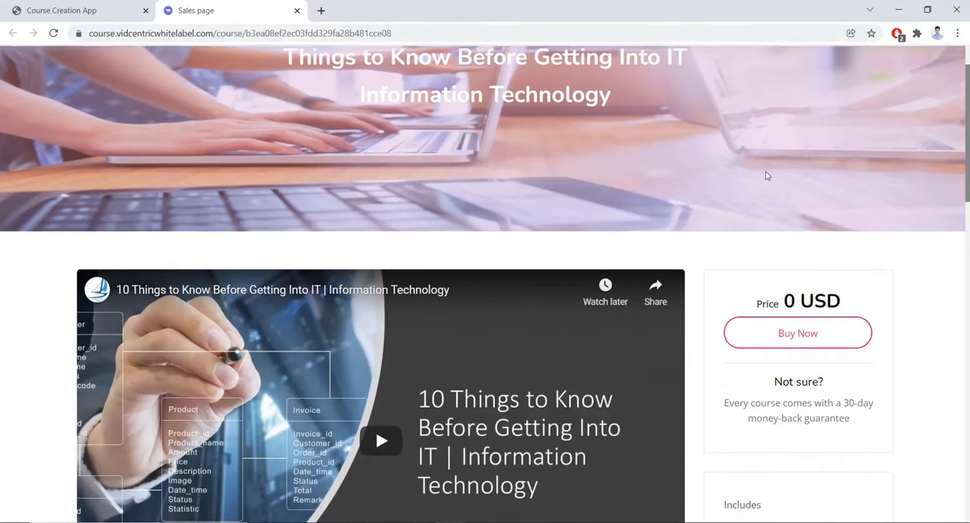
{"action": "scroll", "coordinate": [819, 263], "scroll_direction": "down", "scroll_amount": 1}
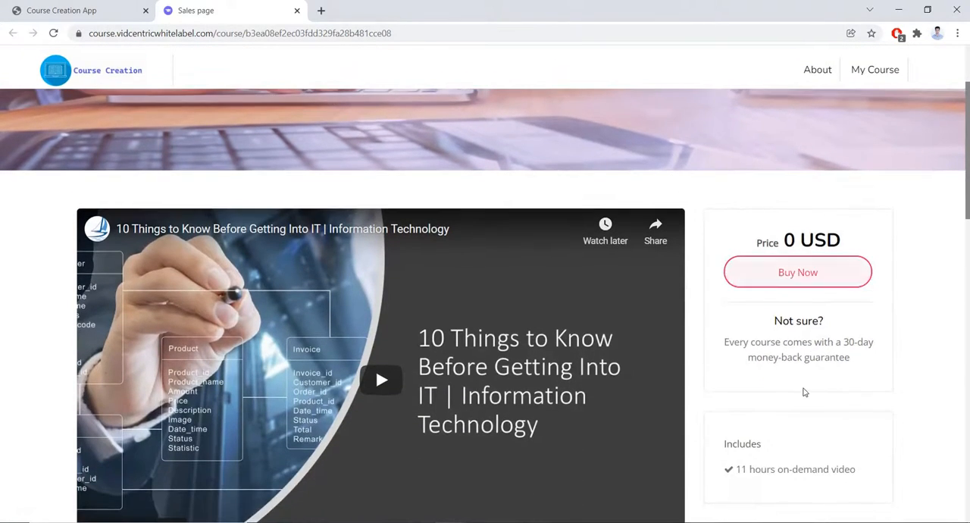
{"action": "scroll", "coordinate": [804, 390], "scroll_direction": "down", "scroll_amount": 2}
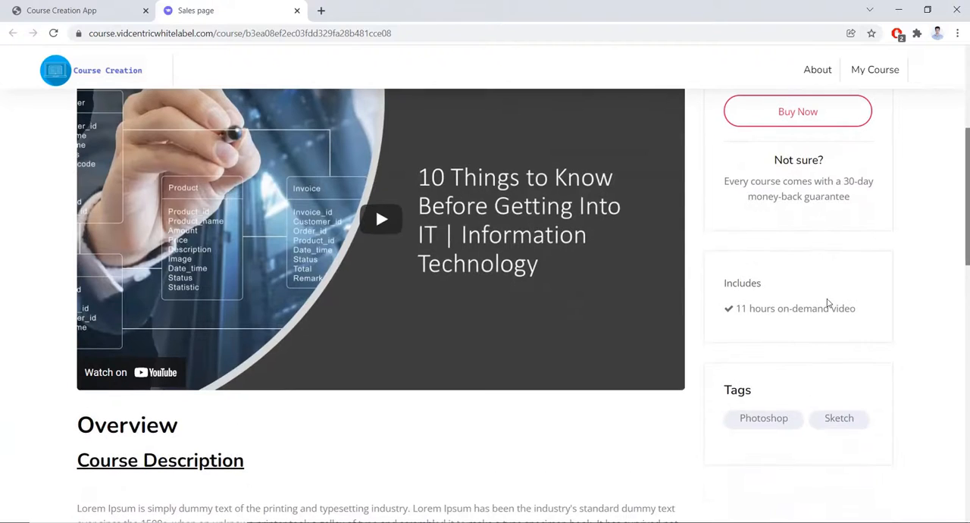
{"action": "scroll", "coordinate": [830, 352], "scroll_direction": "down", "scroll_amount": 1}
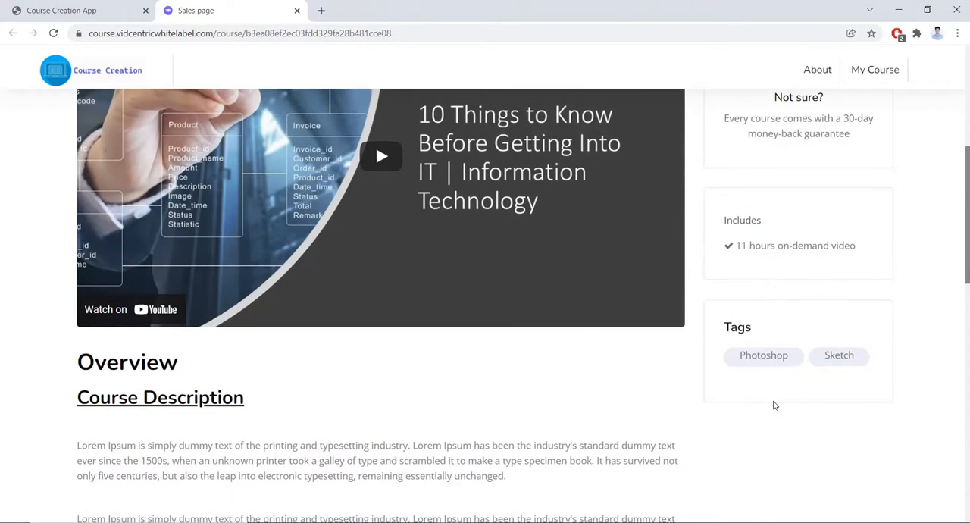
{"action": "scroll", "coordinate": [775, 405], "scroll_direction": "down", "scroll_amount": 2}
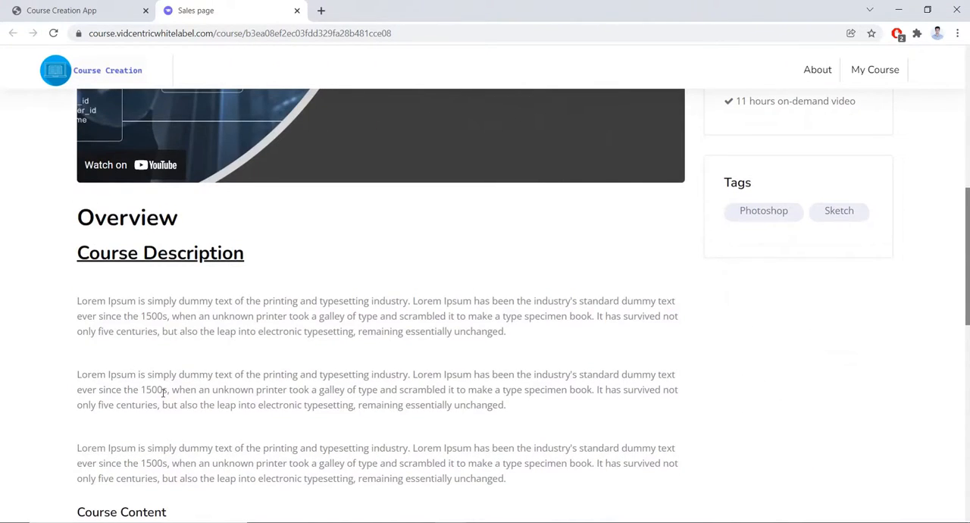
{"action": "scroll", "coordinate": [163, 392], "scroll_direction": "down", "scroll_amount": 2}
{"action": "scroll", "coordinate": [113, 428], "scroll_direction": "down", "scroll_amount": 2}
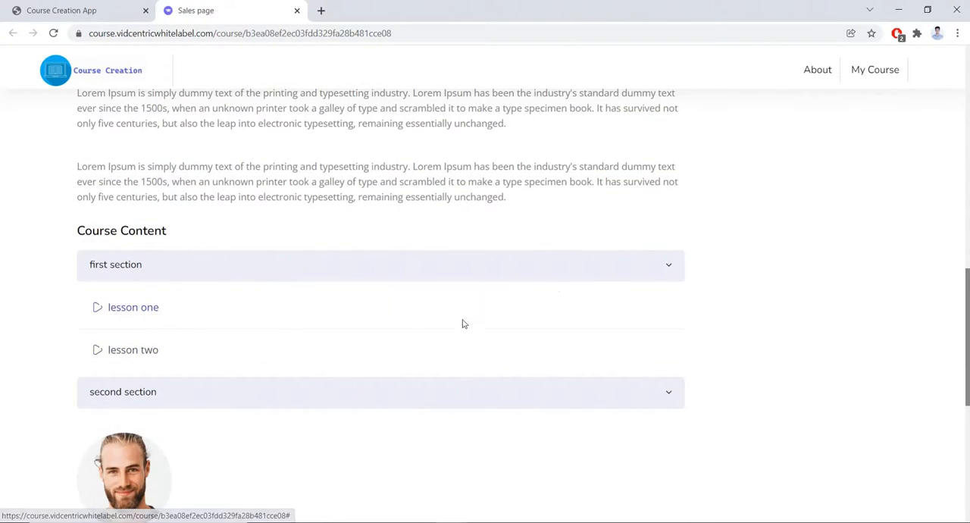
{"action": "left_click", "coordinate": [111, 308]}
{"action": "scroll", "coordinate": [351, 310], "scroll_direction": "down", "scroll_amount": 10}
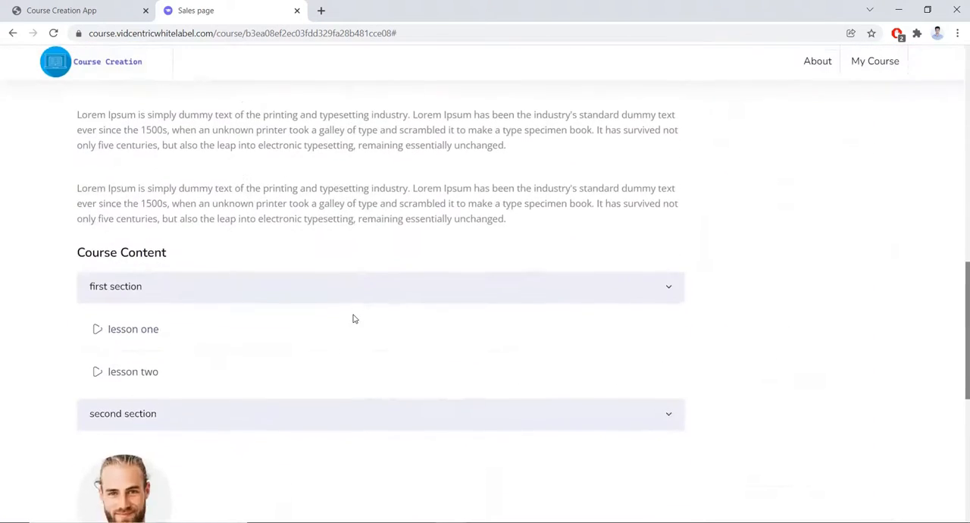
{"action": "scroll", "coordinate": [171, 396], "scroll_direction": "down", "scroll_amount": 3}
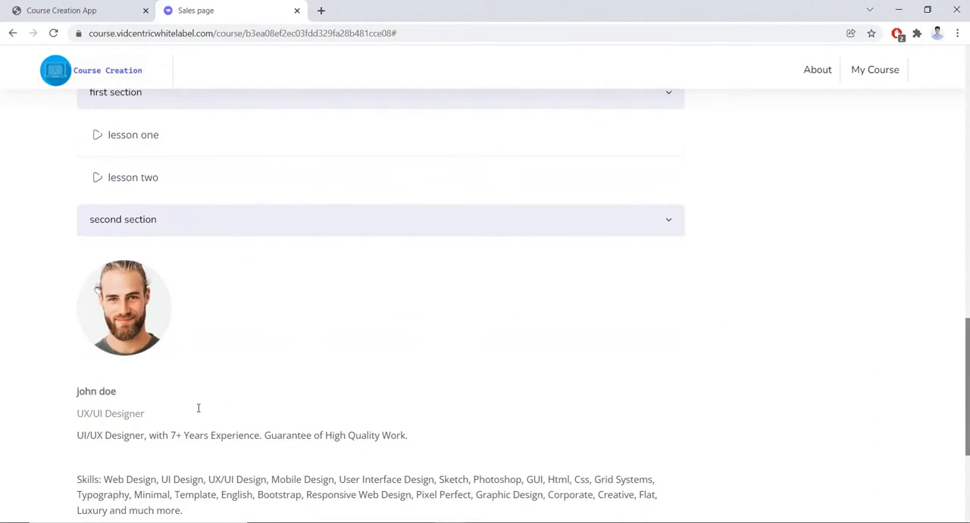
{"action": "scroll", "coordinate": [132, 403], "scroll_direction": "down", "scroll_amount": 3}
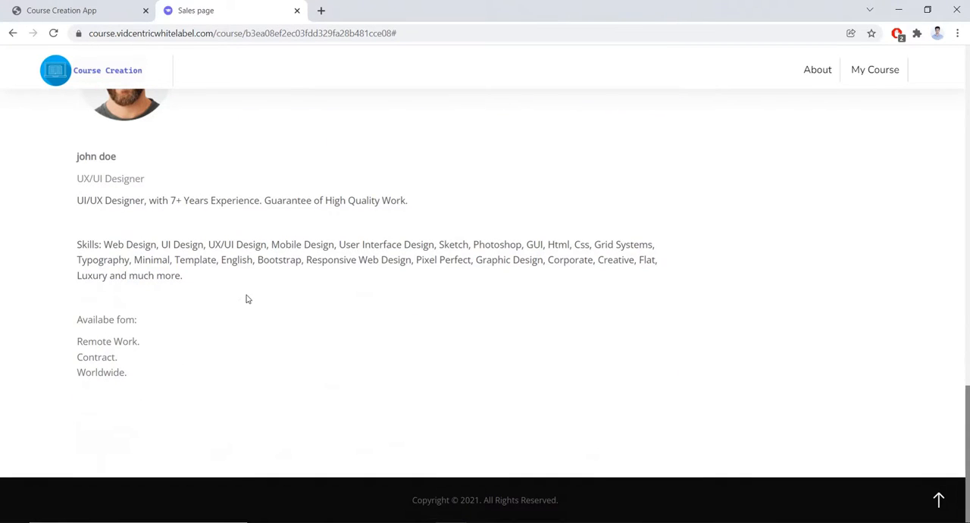
{"action": "scroll", "coordinate": [247, 299], "scroll_direction": "up", "scroll_amount": 17}
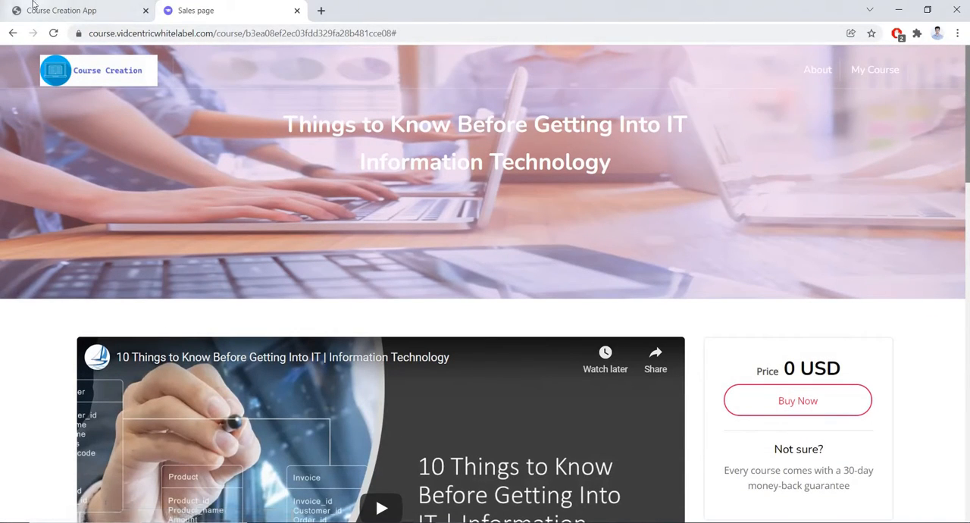
{"action": "left_click", "coordinate": [877, 75]}
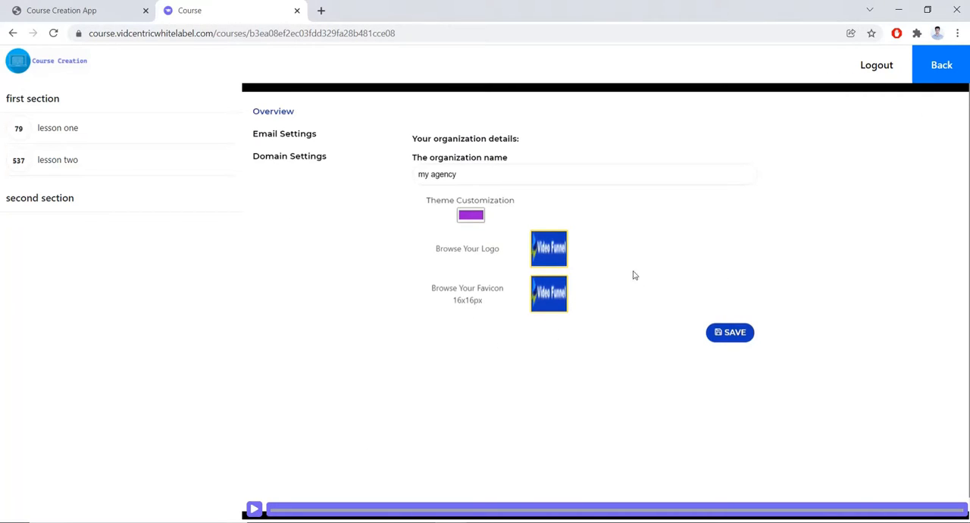
Preview the course's order page, examine its billing form and order summary, and close the preview.
{"action": "left_click", "coordinate": [78, 7]}
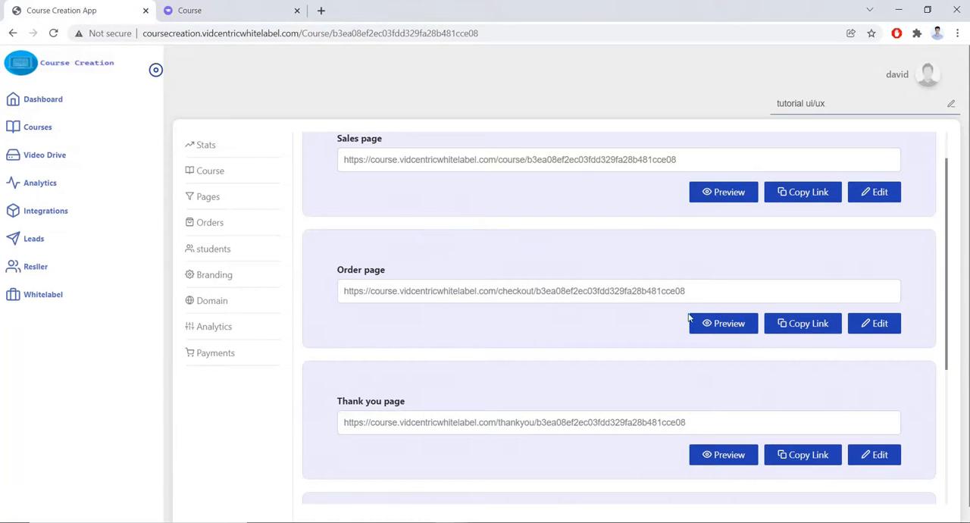
{"action": "left_click", "coordinate": [714, 324]}
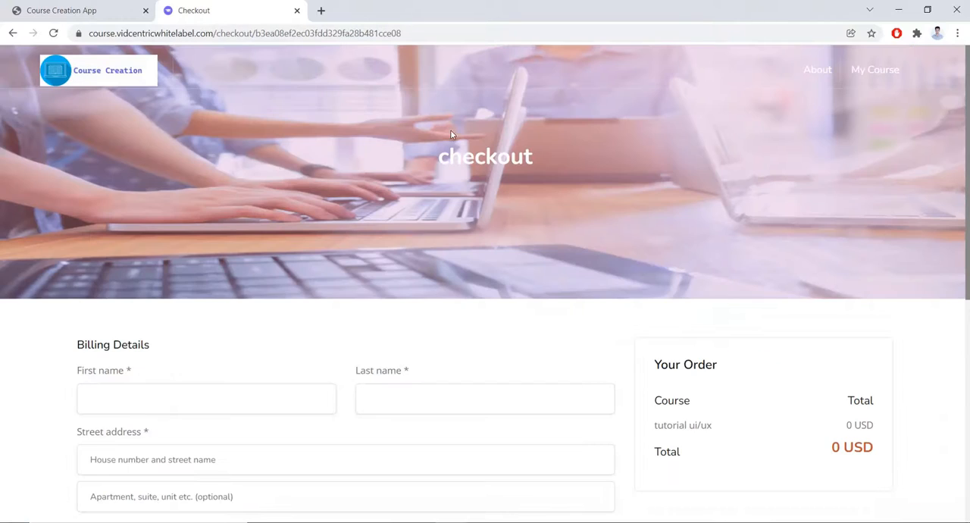
{"action": "scroll", "coordinate": [446, 264], "scroll_direction": "down", "scroll_amount": 3}
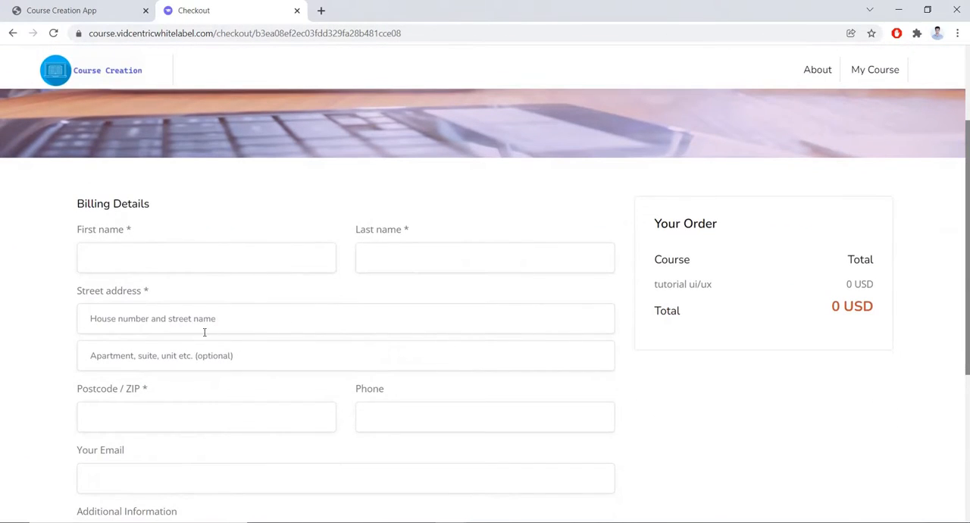
{"action": "scroll", "coordinate": [265, 353], "scroll_direction": "down", "scroll_amount": 2}
{"action": "scroll", "coordinate": [193, 452], "scroll_direction": "down", "scroll_amount": 3}
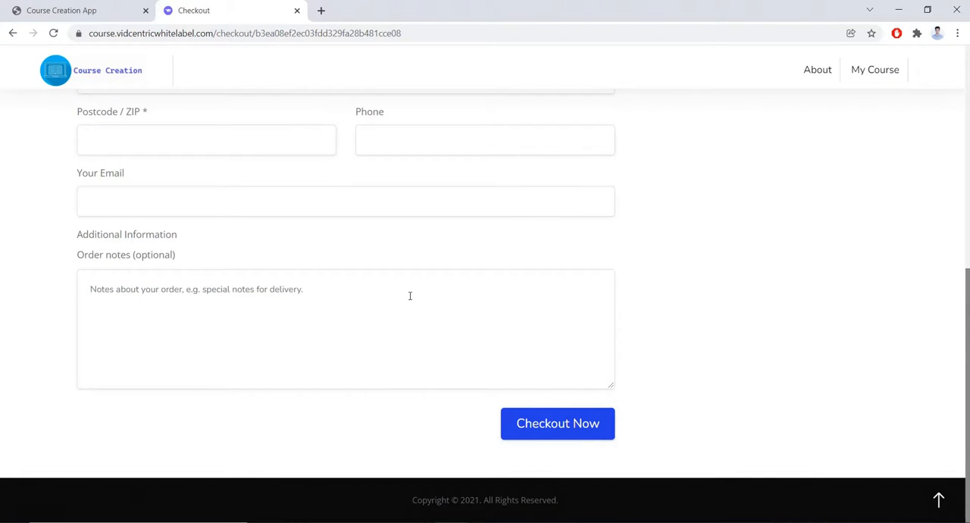
{"action": "scroll", "coordinate": [592, 287], "scroll_direction": "up", "scroll_amount": 8}
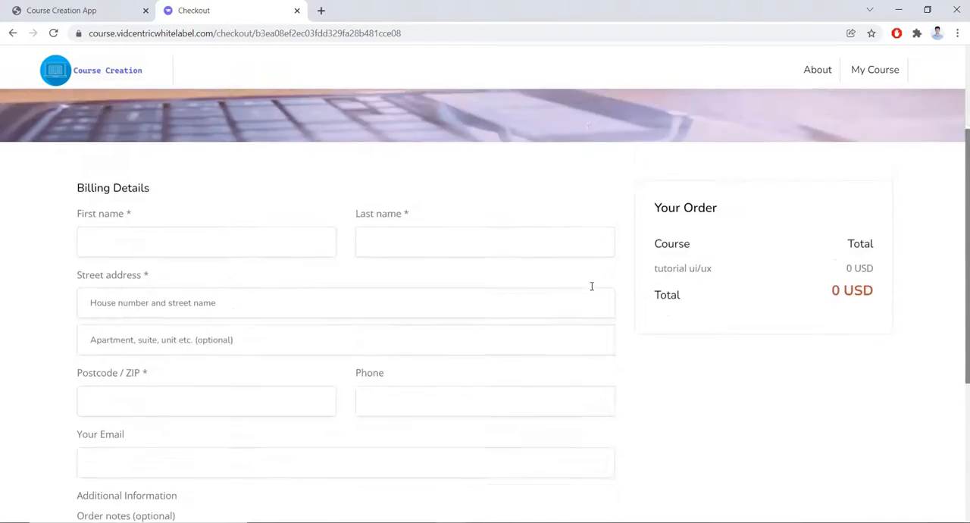
{"action": "left_click", "coordinate": [297, 10]}
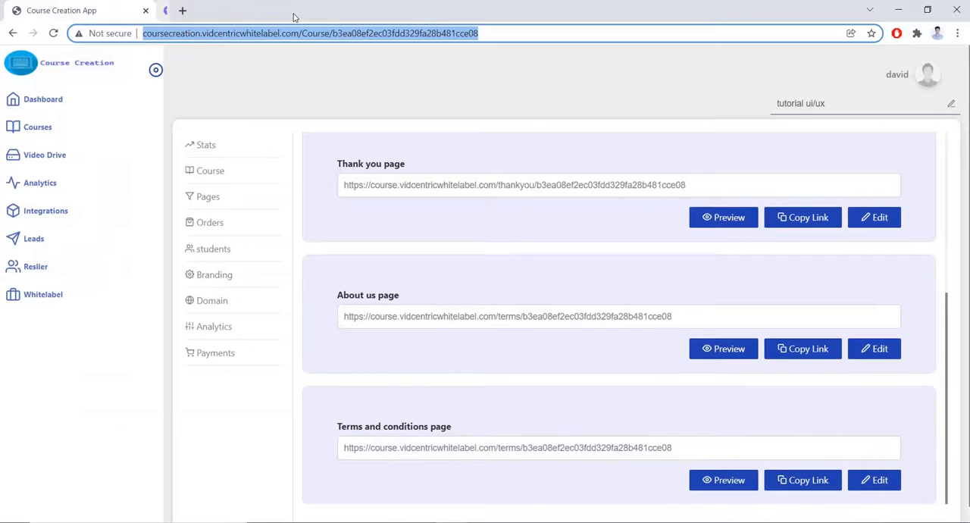
Look over the remaining page links for the course and open its orders list.
{"action": "left_click", "coordinate": [388, 81]}
{"action": "scroll", "coordinate": [372, 314], "scroll_direction": "down", "scroll_amount": 1}
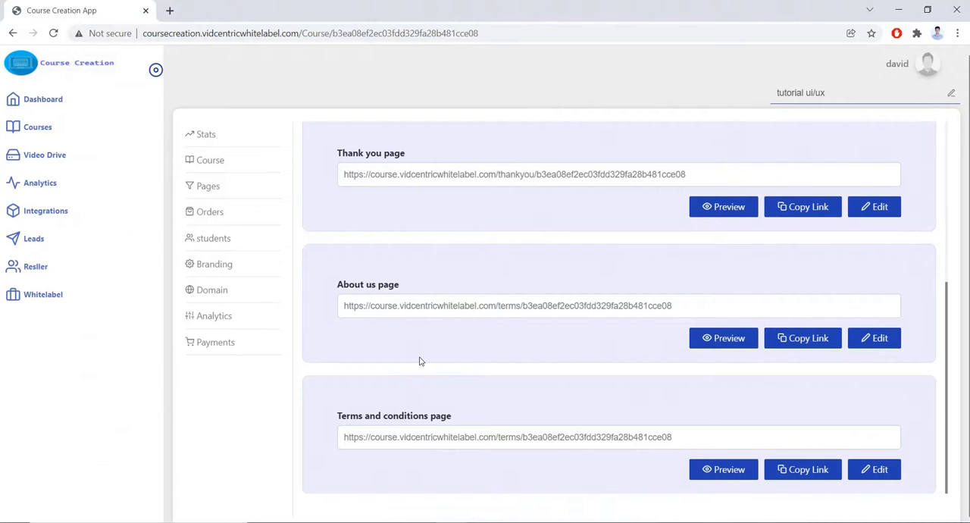
{"action": "scroll", "coordinate": [455, 375], "scroll_direction": "up", "scroll_amount": 3}
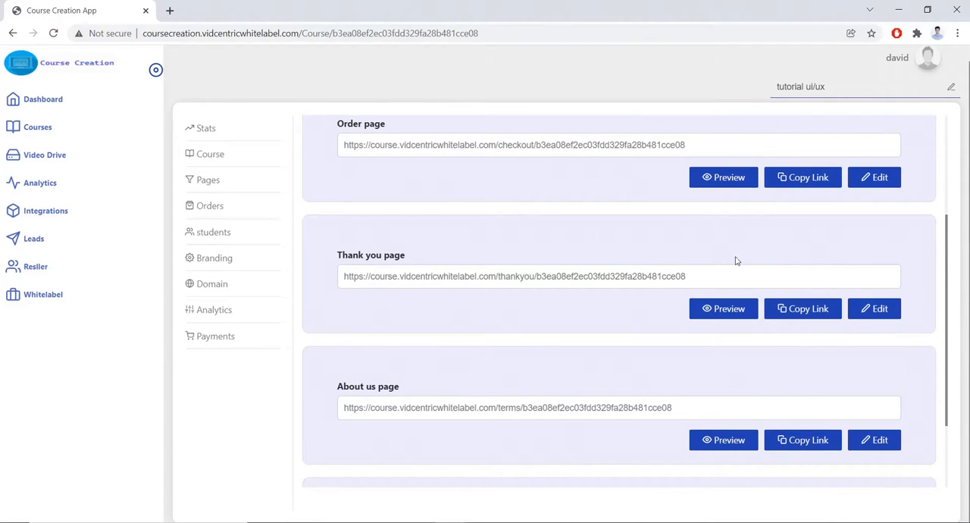
{"action": "scroll", "coordinate": [723, 240], "scroll_direction": "up", "scroll_amount": 5}
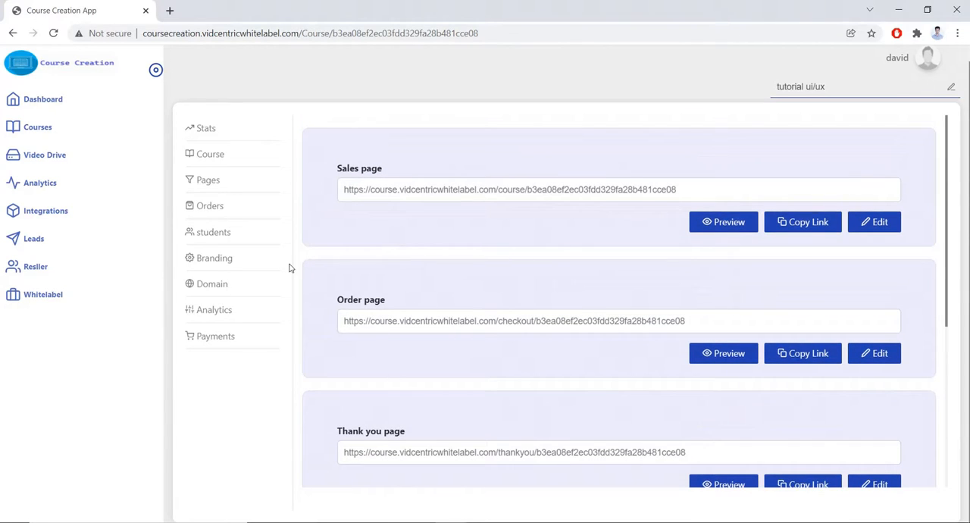
{"action": "left_click", "coordinate": [202, 209]}
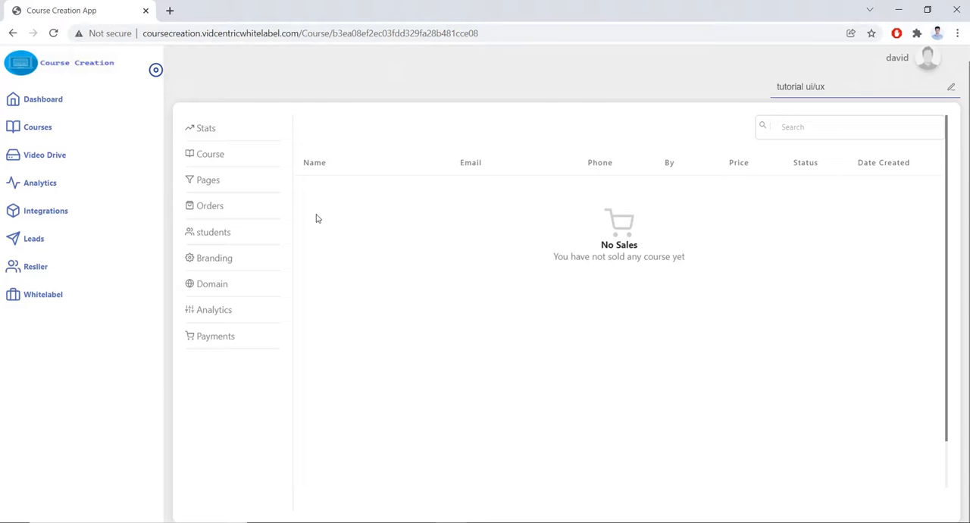
Add a new student to the course with the student's name, e-mail and account password, save it, and dismiss the Windows Update notification.
{"action": "left_click", "coordinate": [217, 234]}
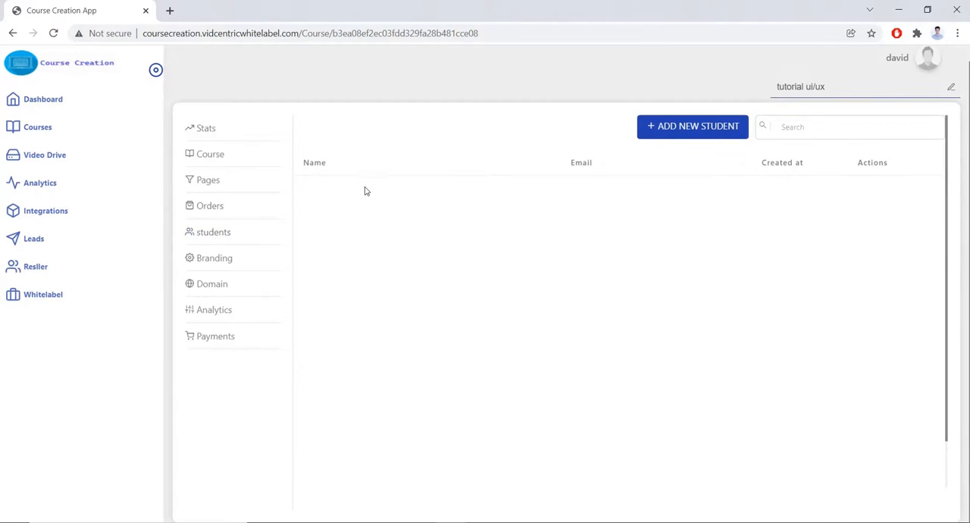
{"action": "left_click", "coordinate": [675, 127]}
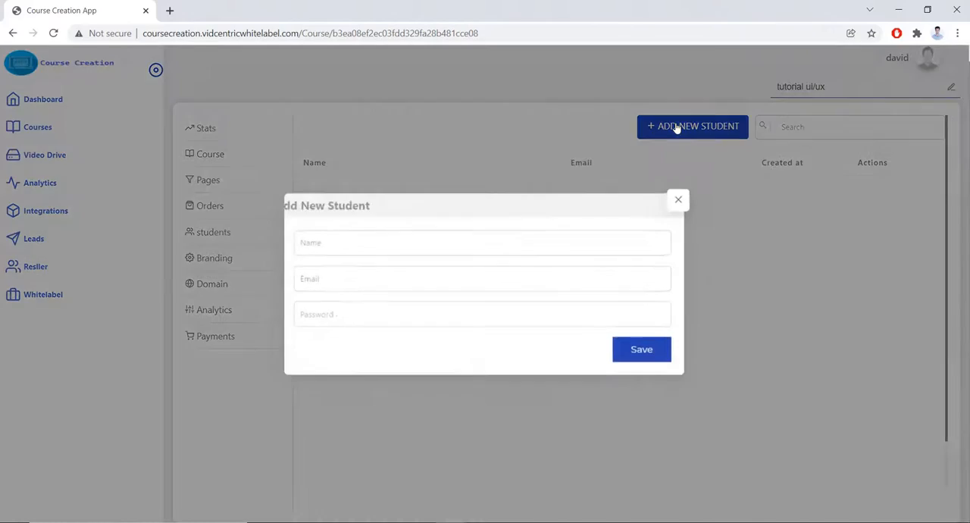
{"action": "left_click", "coordinate": [403, 248]}
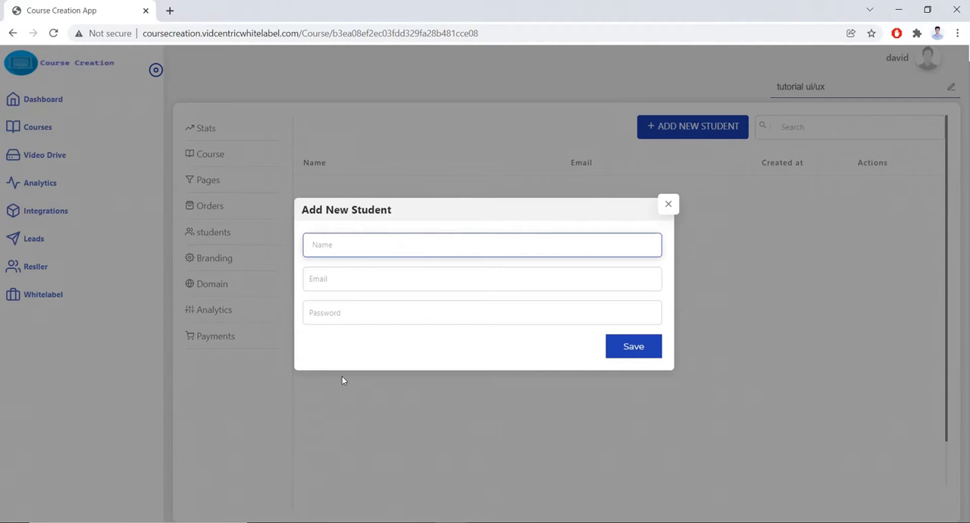
{"action": "type", "text": "jack"}
{"action": "left_click", "coordinate": [325, 281]}
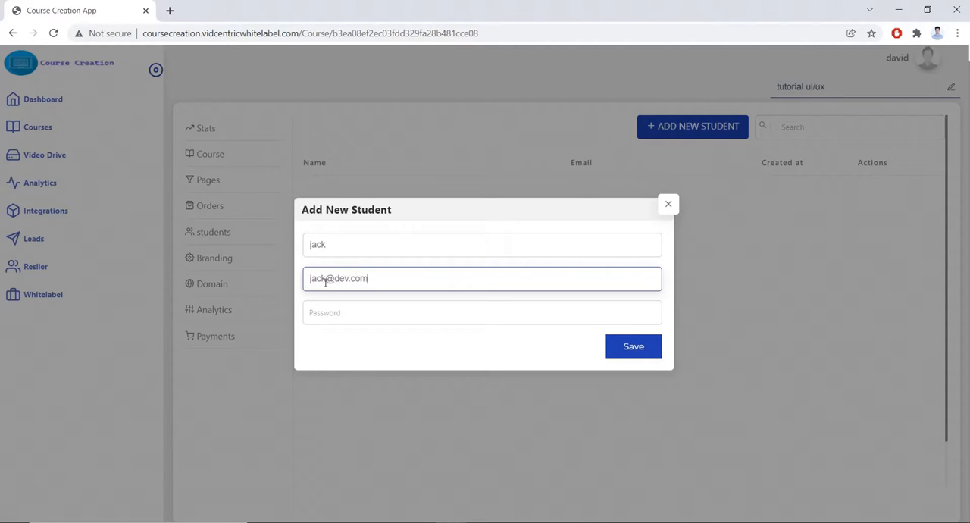
{"action": "left_click", "coordinate": [326, 315]}
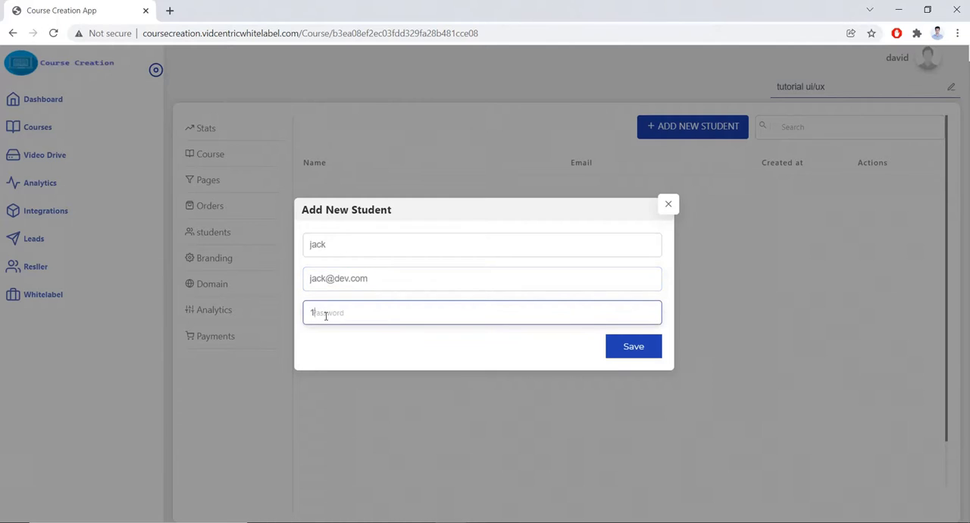
{"action": "left_click", "coordinate": [641, 347]}
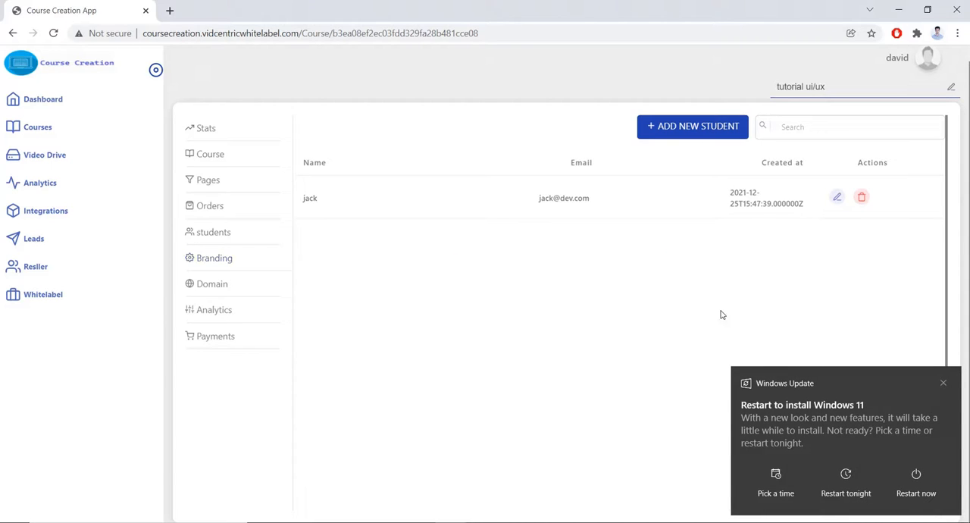
{"action": "left_click", "coordinate": [943, 383]}
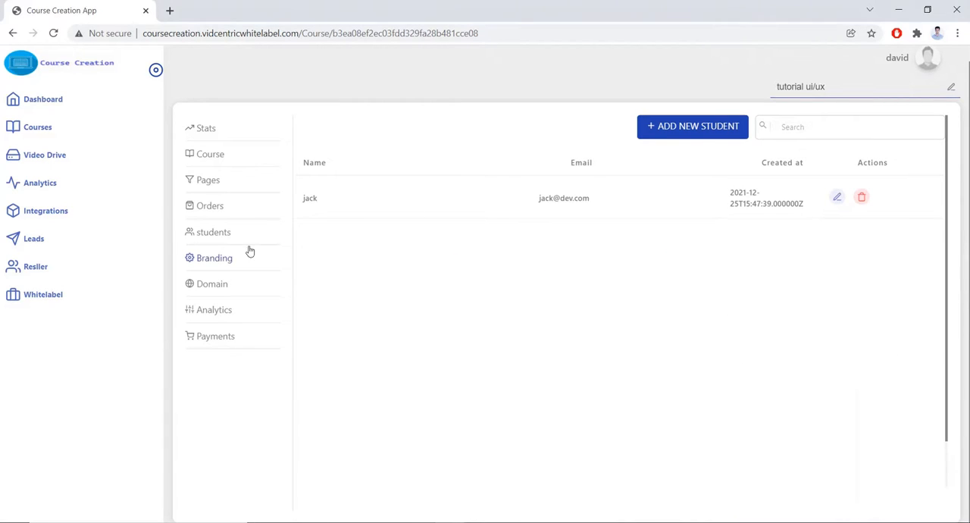
Review the course's branding and domain settings, revisit its lessons and page links, and view its keywords and analytics tracking settings.
{"action": "left_click", "coordinate": [224, 260]}
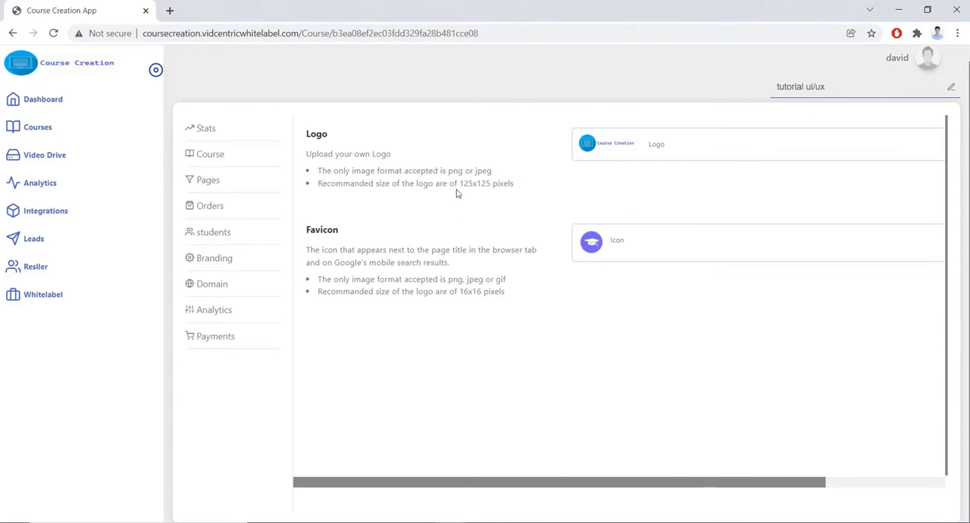
{"action": "left_click", "coordinate": [247, 290]}
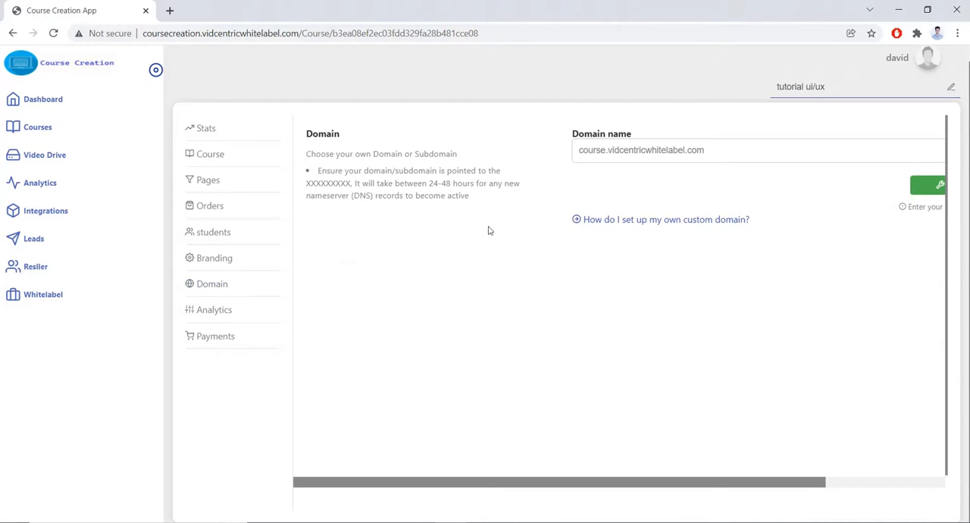
{"action": "left_click", "coordinate": [217, 158]}
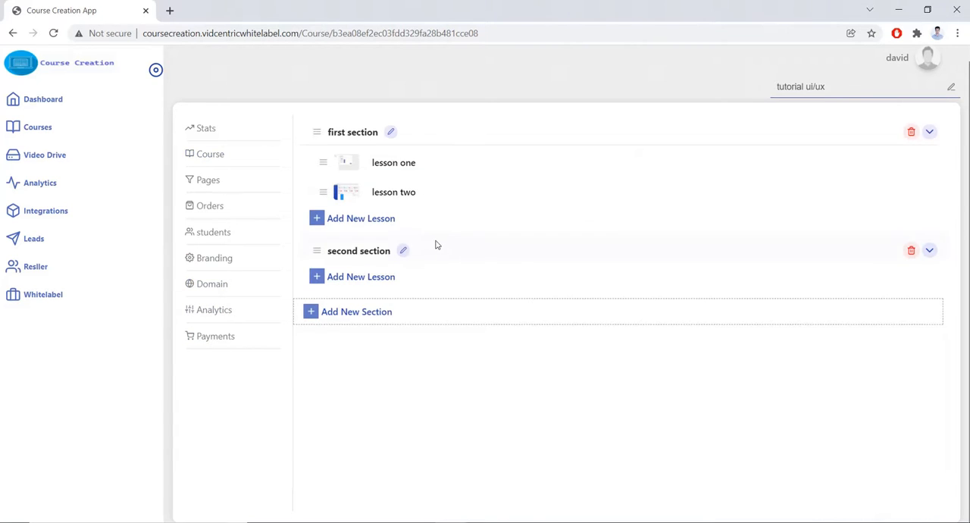
{"action": "left_click", "coordinate": [213, 184]}
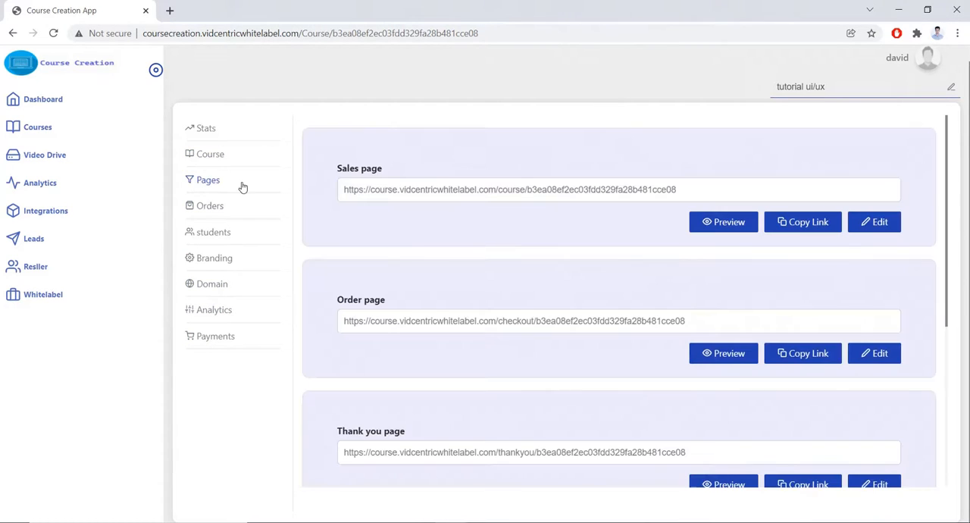
{"action": "left_click", "coordinate": [225, 309]}
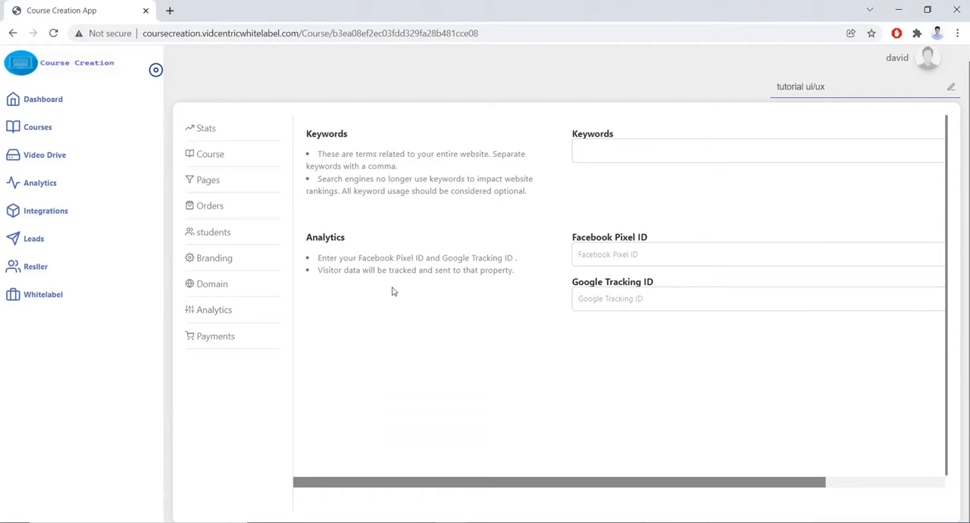
Examine the course's payment settings, from price, currency and payment methods to refund days and vendor information.
{"action": "scroll", "coordinate": [450, 334], "scroll_direction": "up", "scroll_amount": 1}
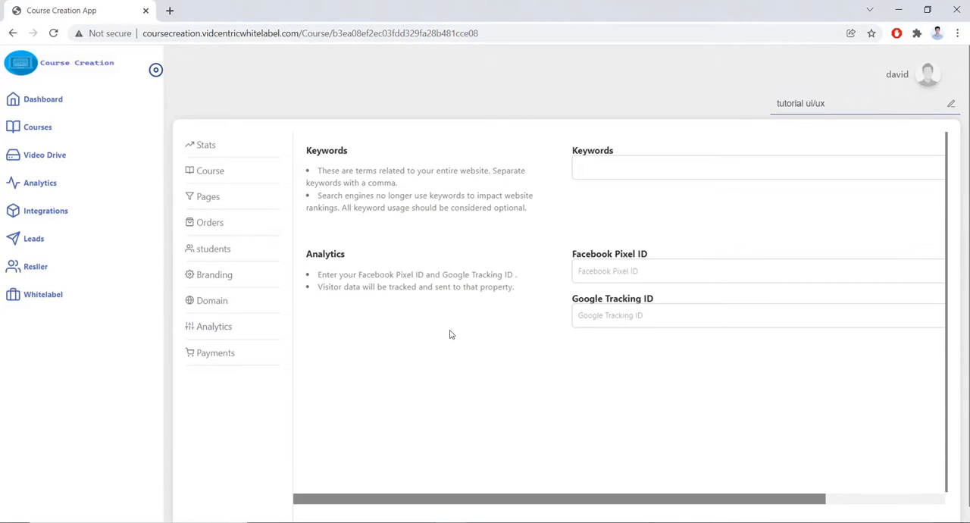
{"action": "left_click", "coordinate": [227, 353]}
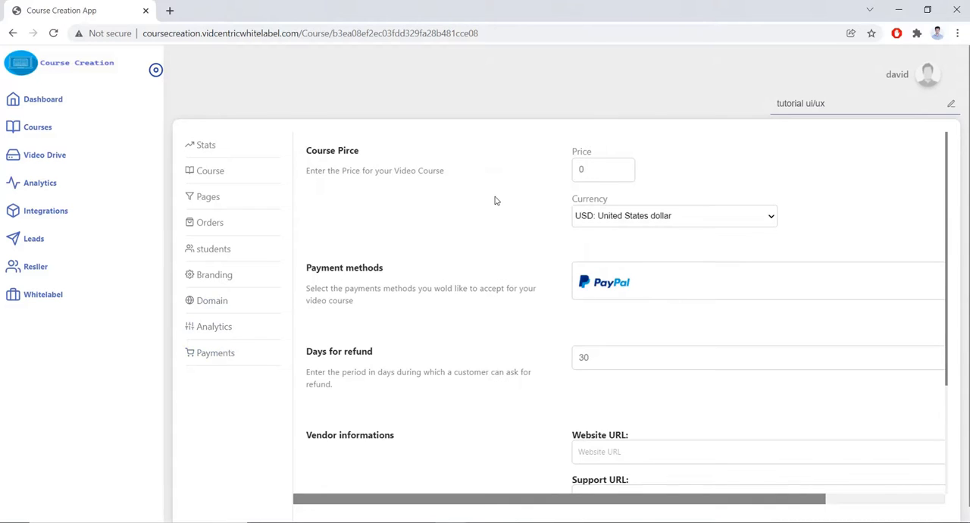
{"action": "scroll", "coordinate": [611, 246], "scroll_direction": "down", "scroll_amount": 1}
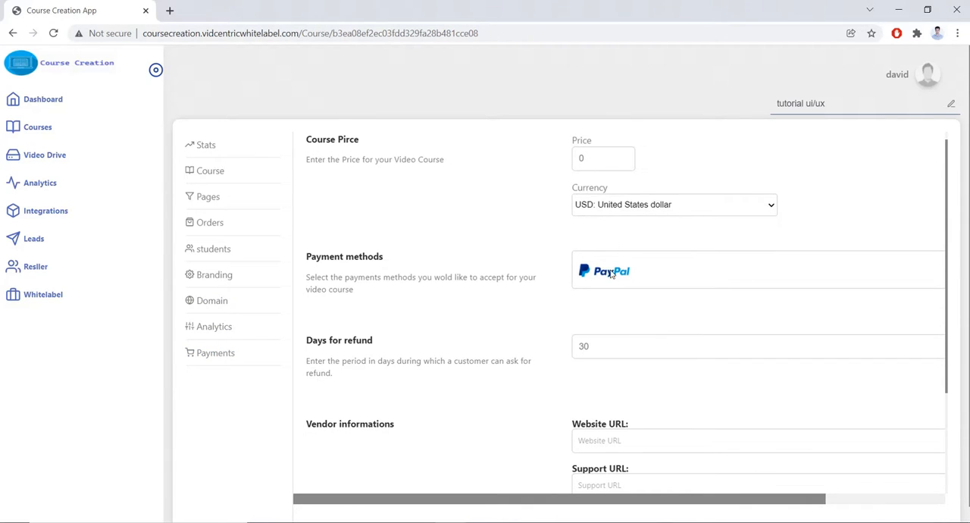
{"action": "scroll", "coordinate": [507, 354], "scroll_direction": "down", "scroll_amount": 2}
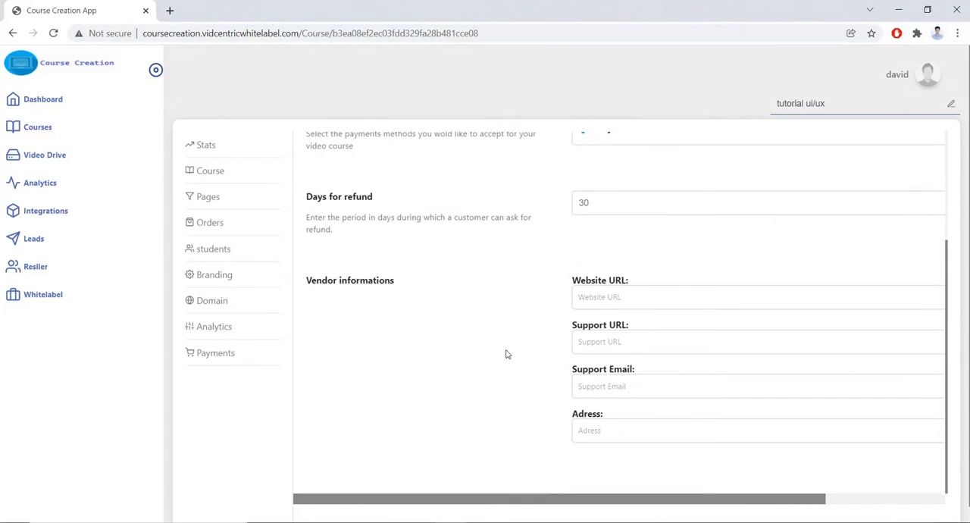
{"action": "scroll", "coordinate": [507, 354], "scroll_direction": "up", "scroll_amount": 2}
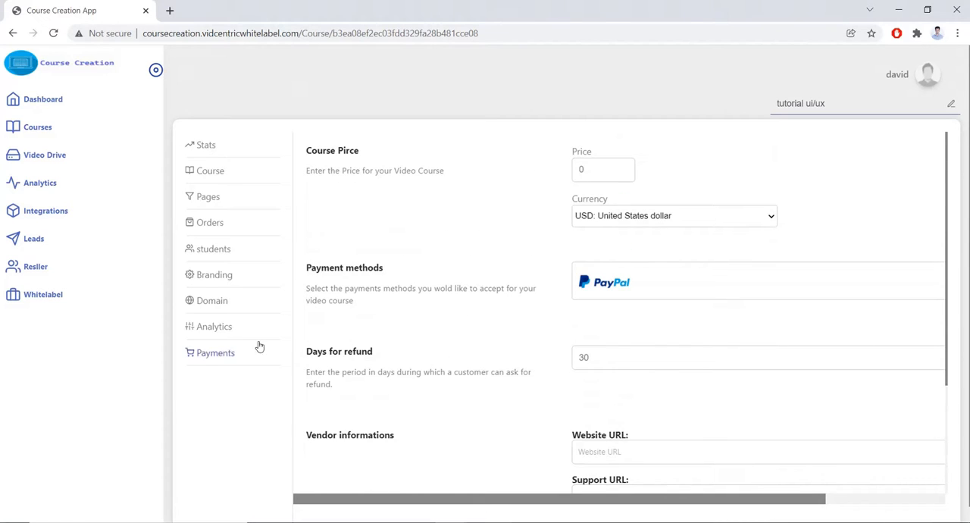
From the account-wide video analytics, examine the oldest video's traffic statistics and heatmap, ending on the traffic view.
{"action": "left_click", "coordinate": [54, 186]}
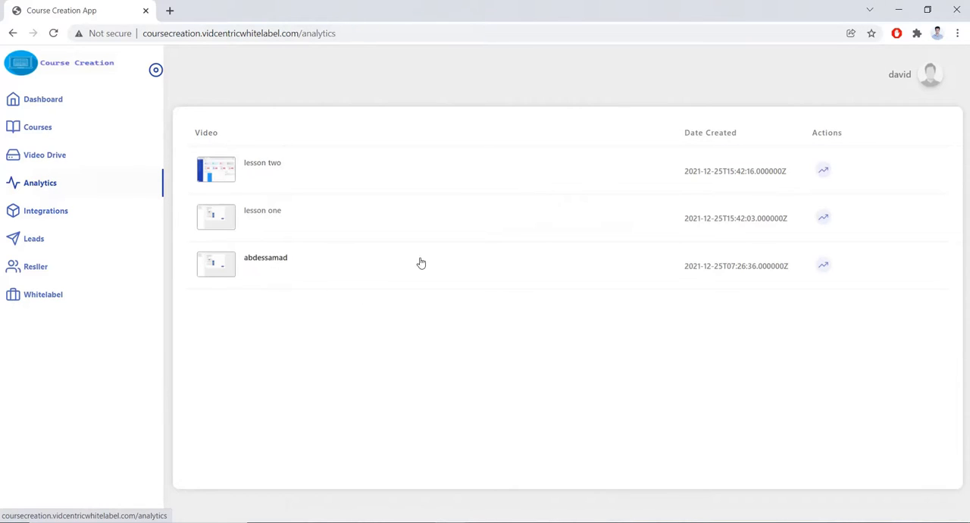
{"action": "left_click", "coordinate": [824, 267]}
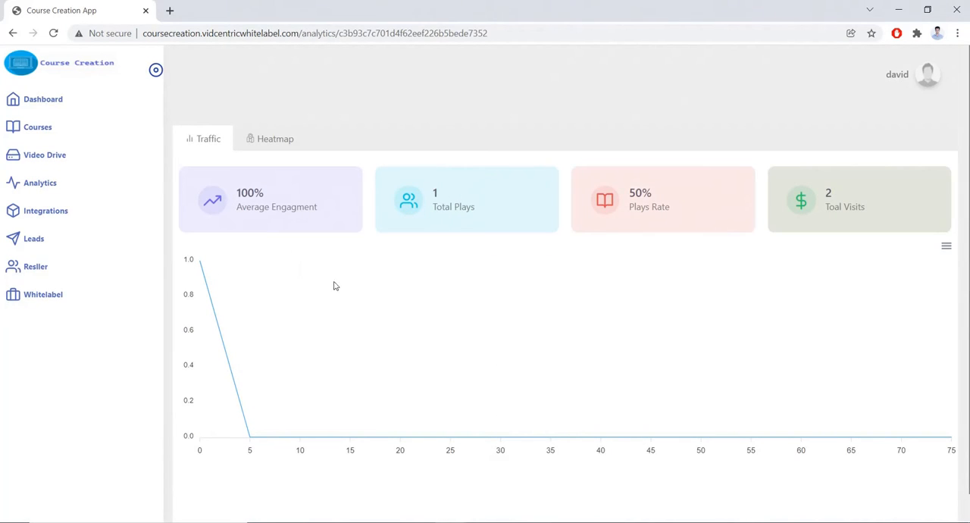
{"action": "mouse_move", "coordinate": [192, 268]}
{"action": "left_click", "coordinate": [271, 141]}
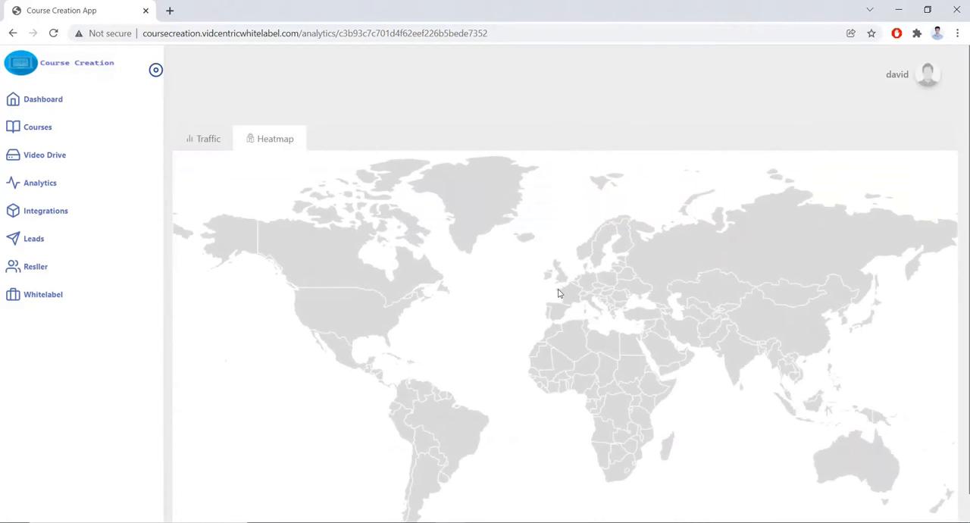
{"action": "left_click", "coordinate": [205, 139]}
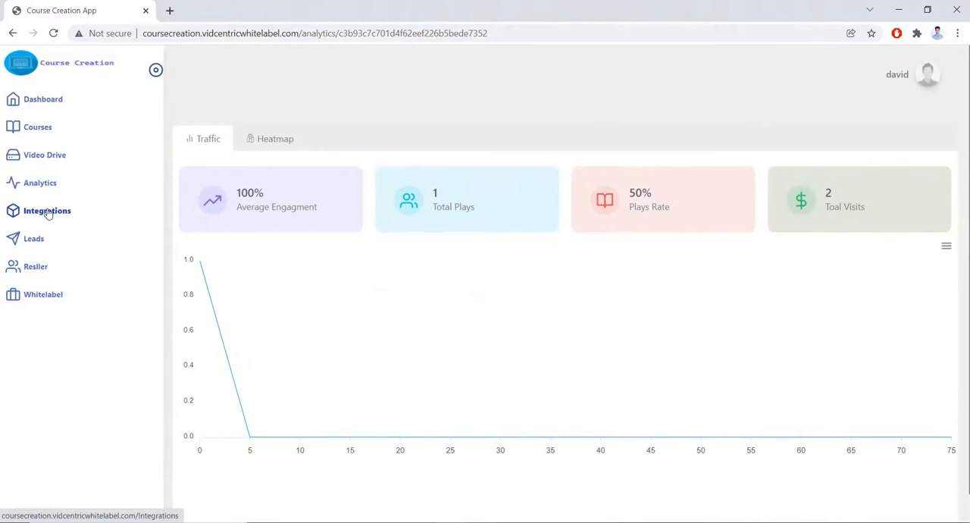
Look through the available integrations, from Paypal and Stripe to Moosend and SendLane, and view the leads list.
{"action": "left_click", "coordinate": [47, 212]}
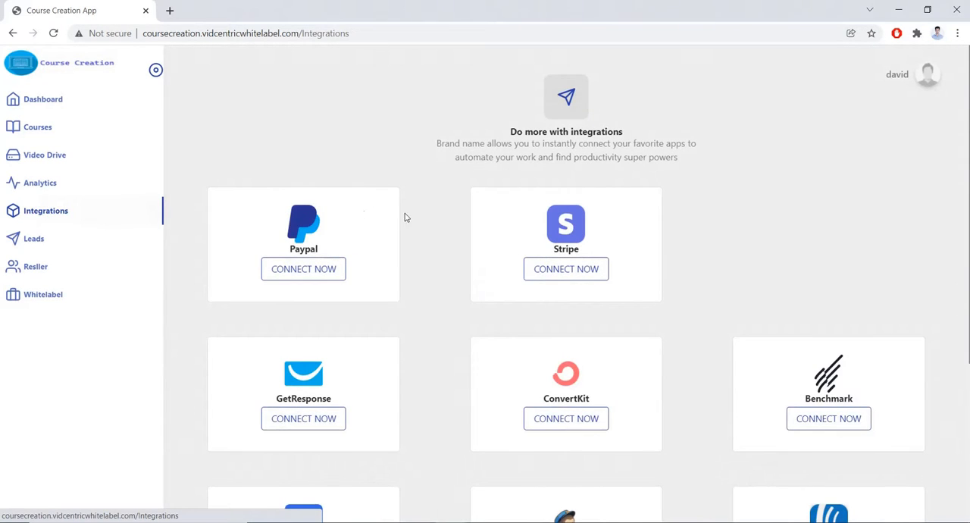
{"action": "scroll", "coordinate": [637, 199], "scroll_direction": "down", "scroll_amount": 2}
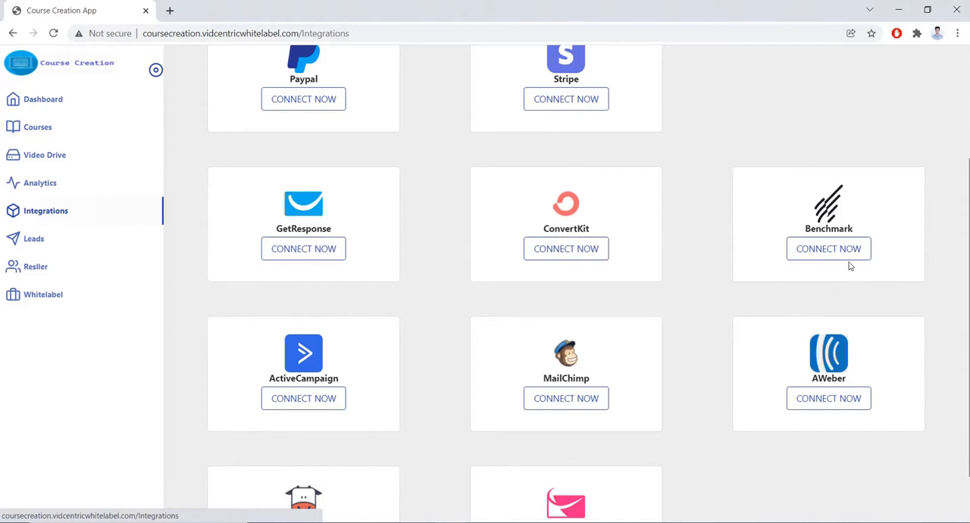
{"action": "scroll", "coordinate": [637, 371], "scroll_direction": "down", "scroll_amount": 1}
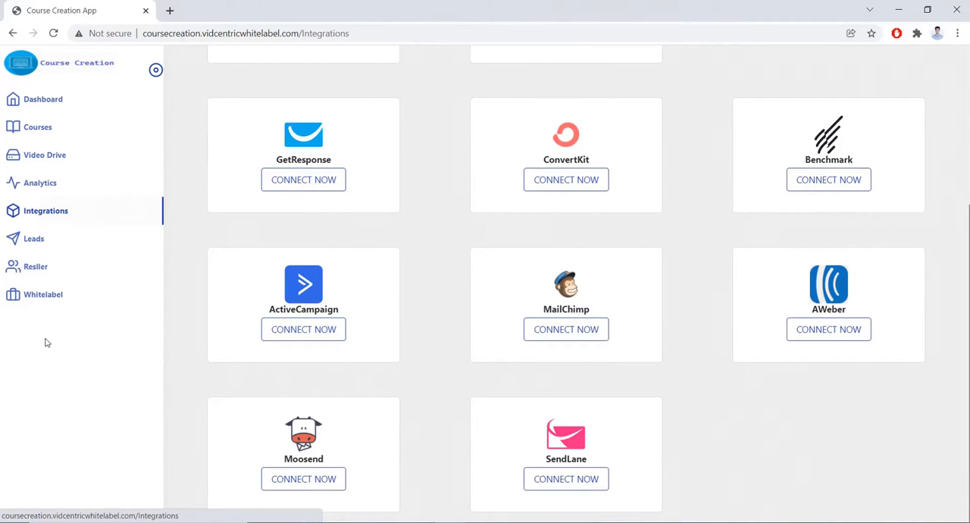
{"action": "left_click", "coordinate": [28, 239]}
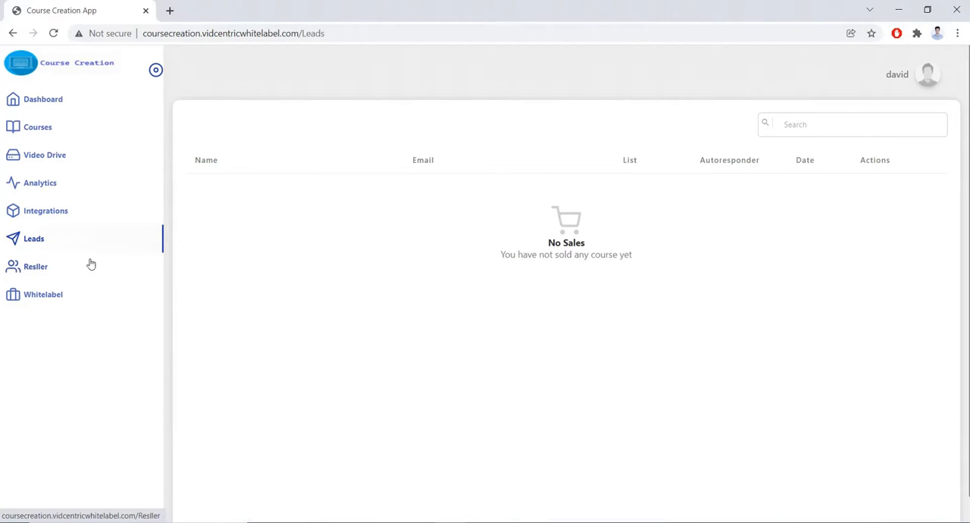
View the reseller users list and examine the whitelabel settings for brand, SMTP email and domain.
{"action": "left_click", "coordinate": [37, 272]}
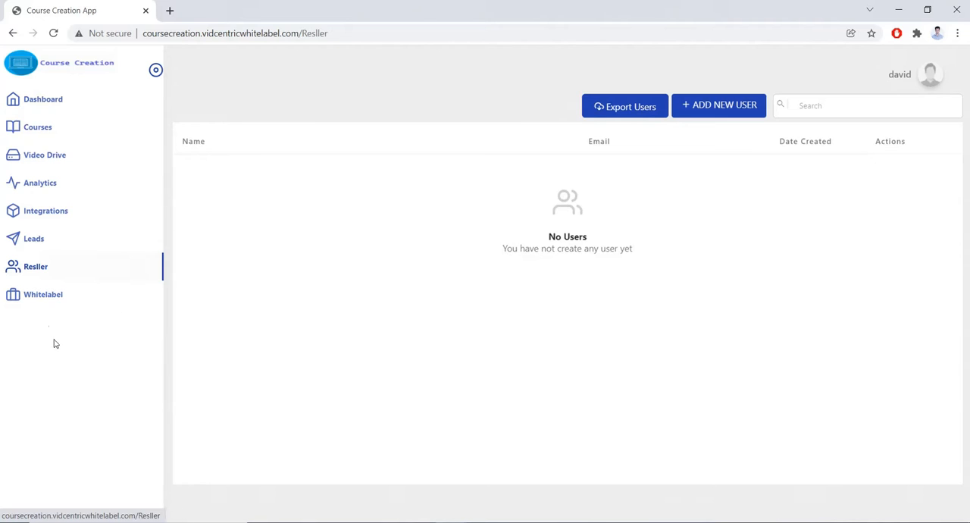
{"action": "left_click", "coordinate": [52, 302]}
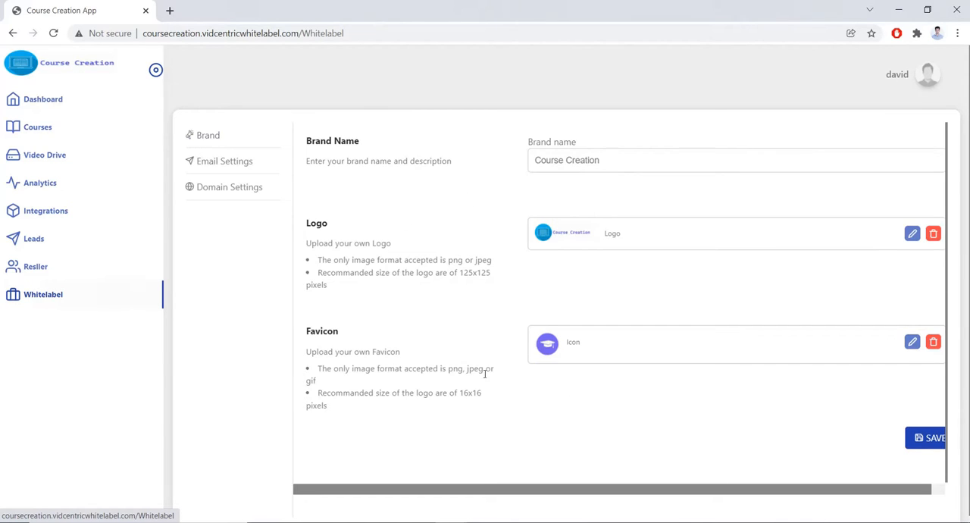
{"action": "left_click", "coordinate": [235, 166]}
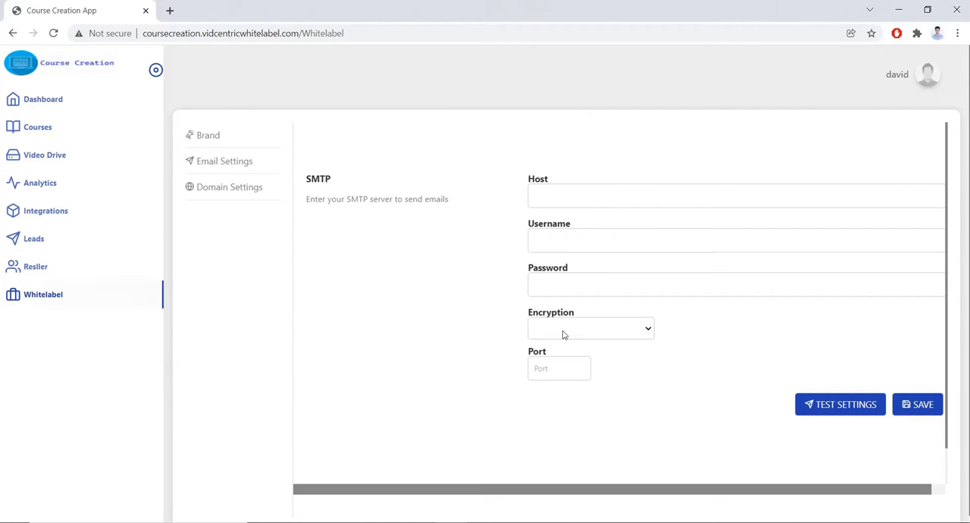
{"action": "left_click", "coordinate": [260, 189]}
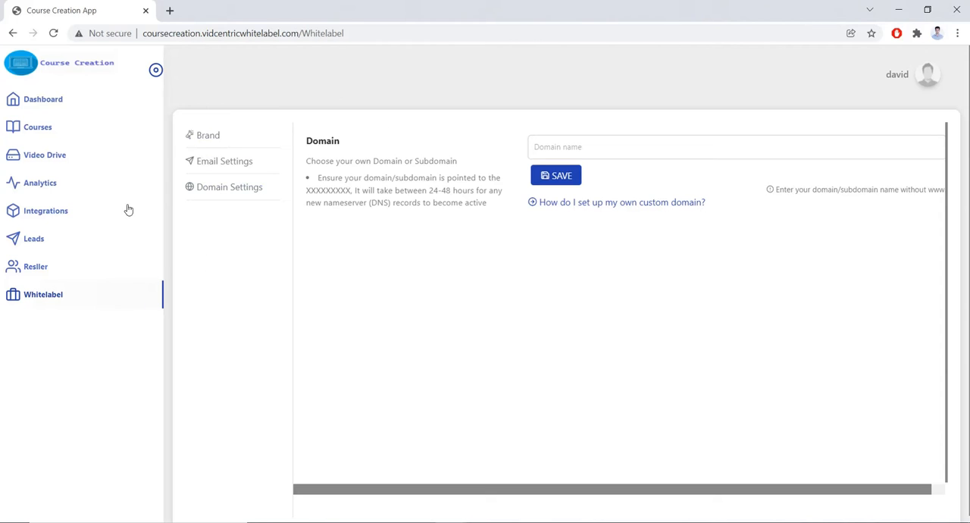
Return to the reseller users, examine the fields and roles offered for a new user, and close the form without saving.
{"action": "left_click", "coordinate": [40, 271]}
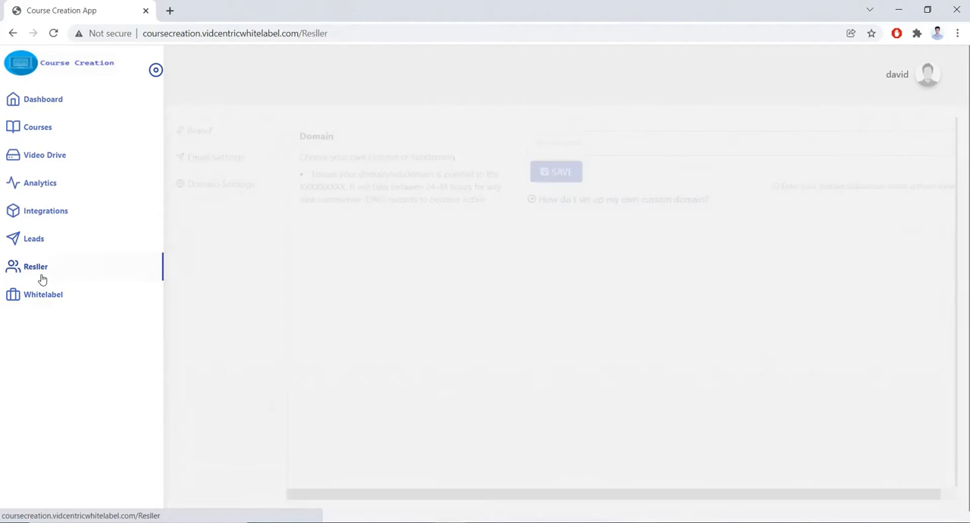
{"action": "left_click", "coordinate": [710, 107]}
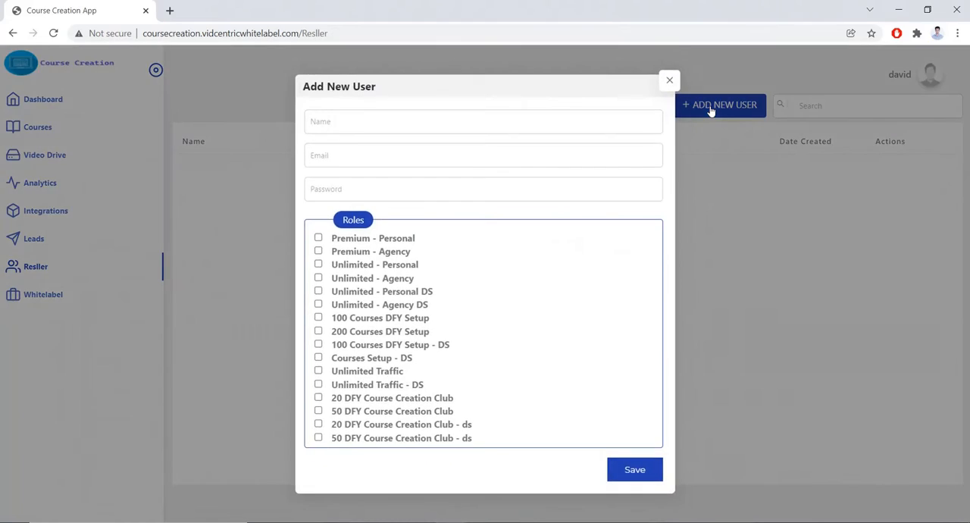
{"action": "left_click", "coordinate": [669, 79]}
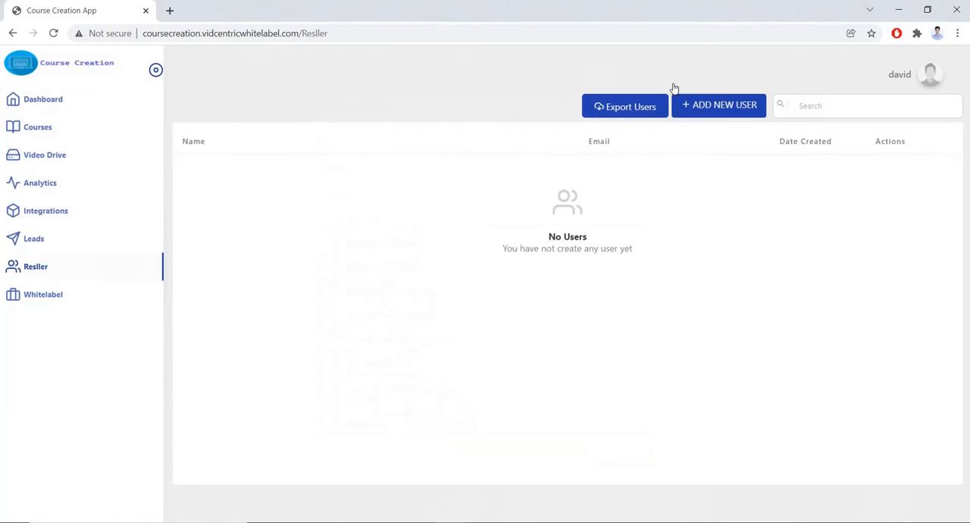